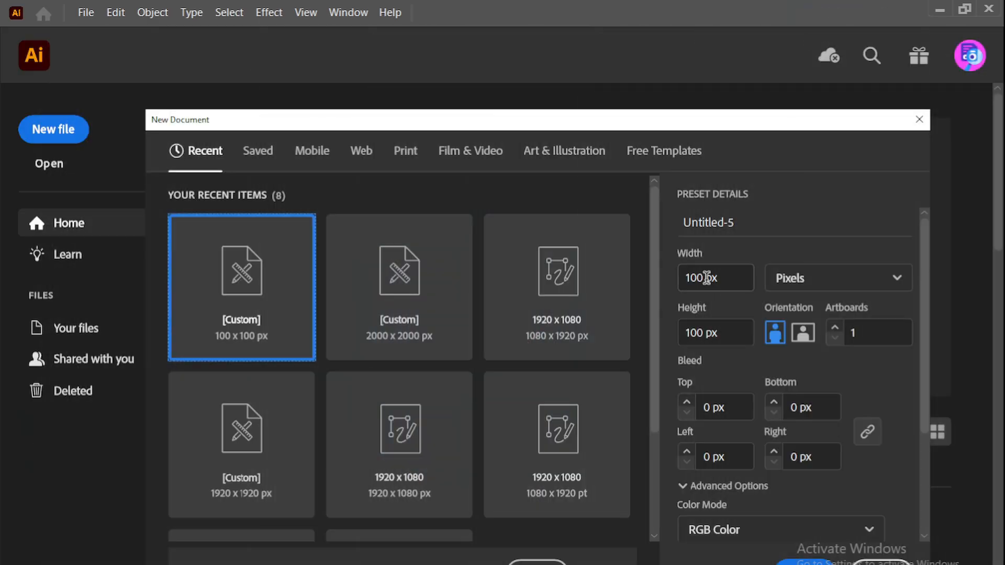
Create a new document 2000 px wide and 2000 px high
drag(703, 278, 647, 278)
text(2000)
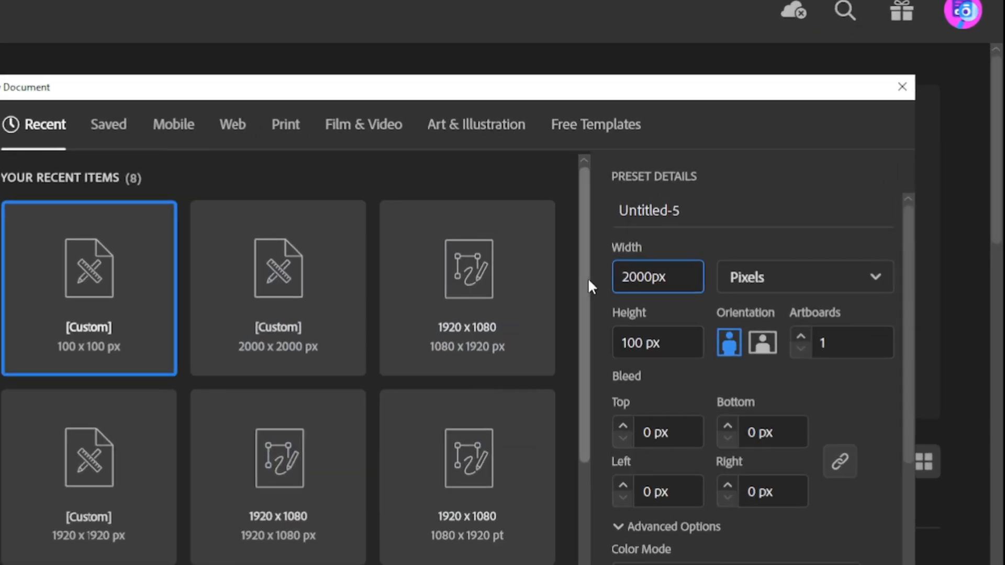
double_click(702, 334)
text(2000)
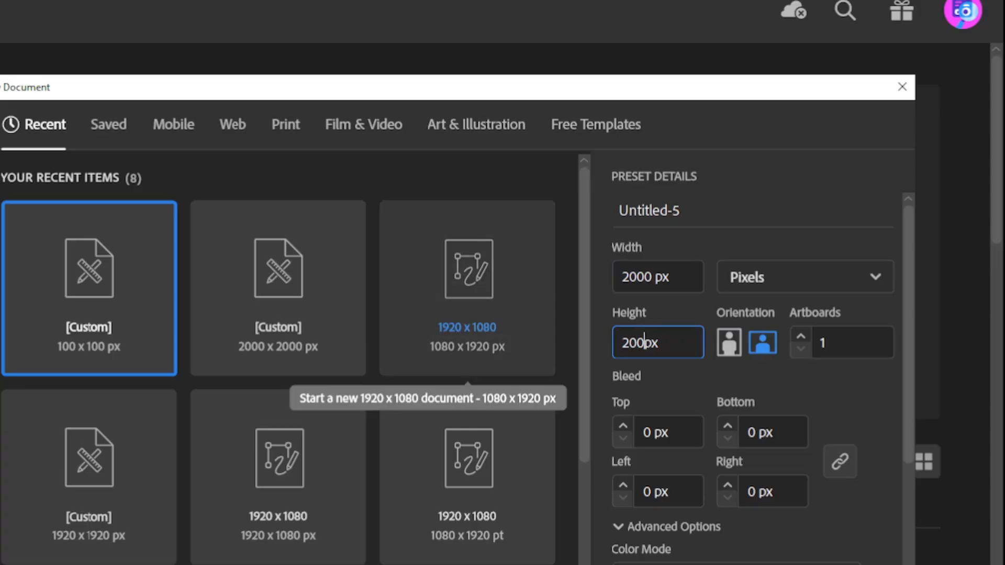
key(Return)
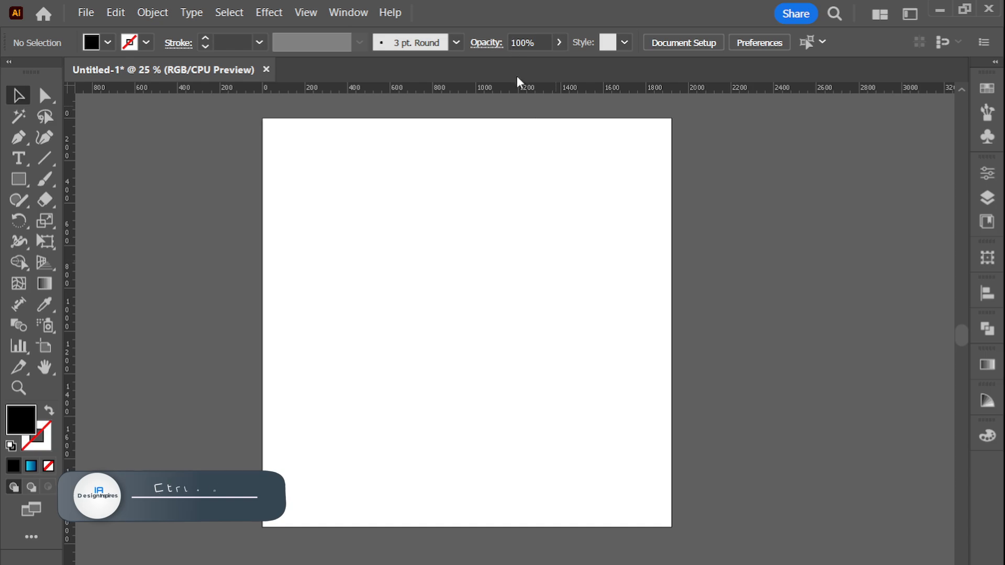
Add one horizontal and one vertical ruler guide, each centred on the artboard
drag(507, 88, 510, 222)
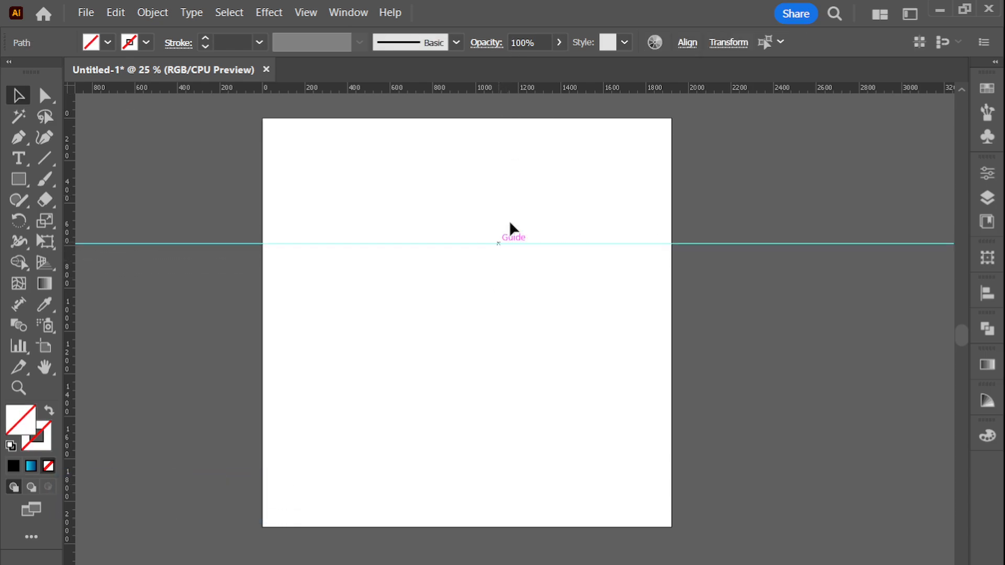
click(687, 46)
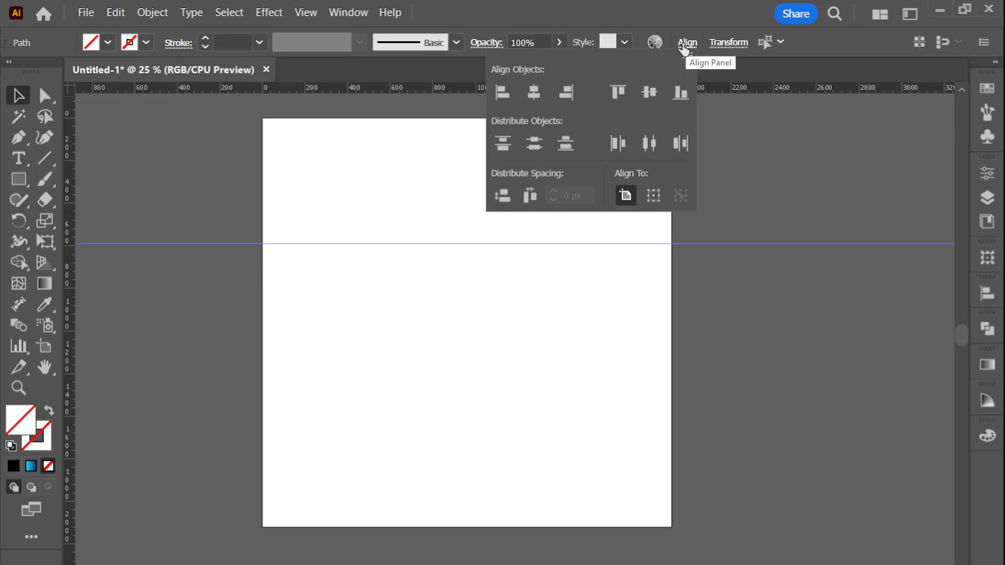
click(652, 94)
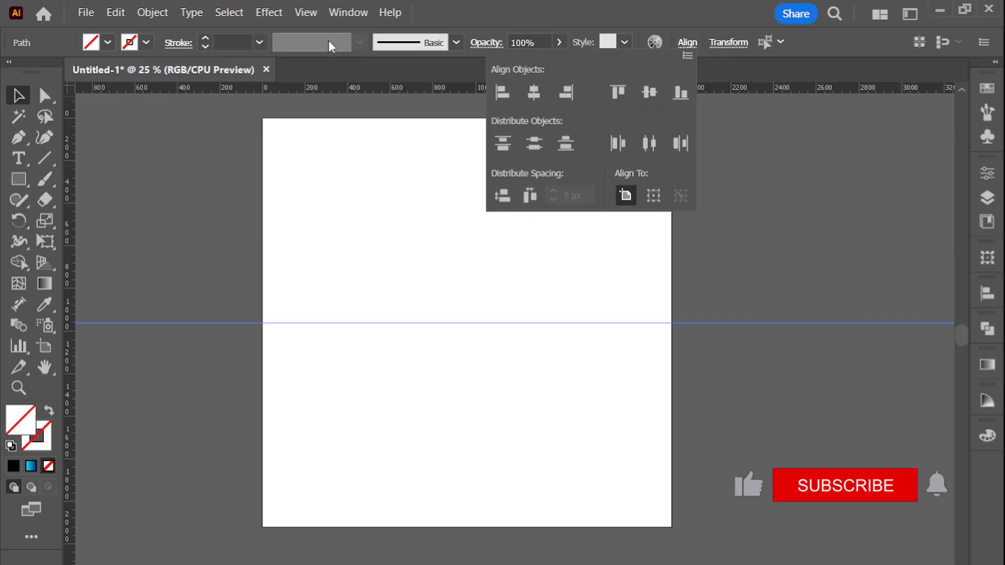
drag(71, 162, 154, 149)
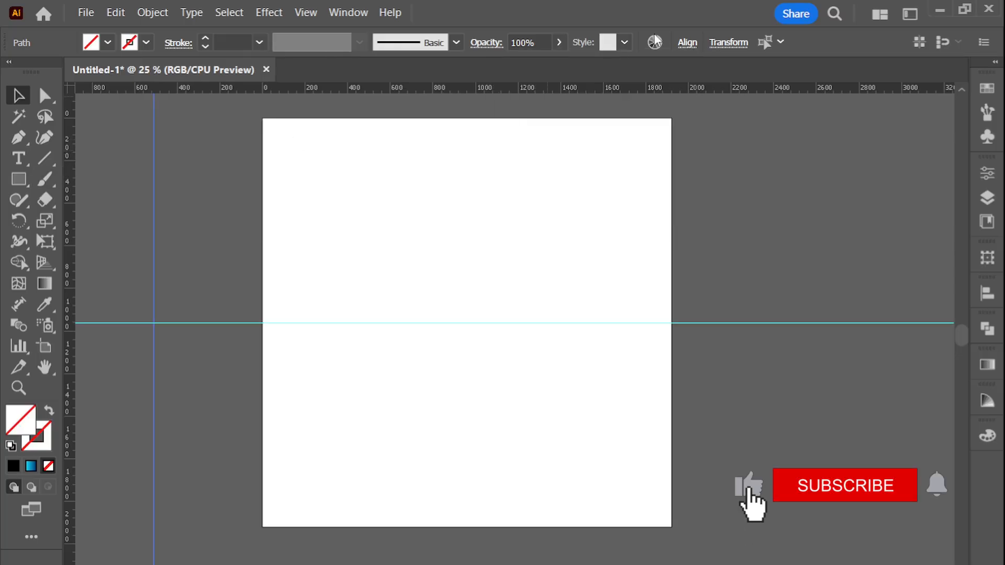
click(687, 43)
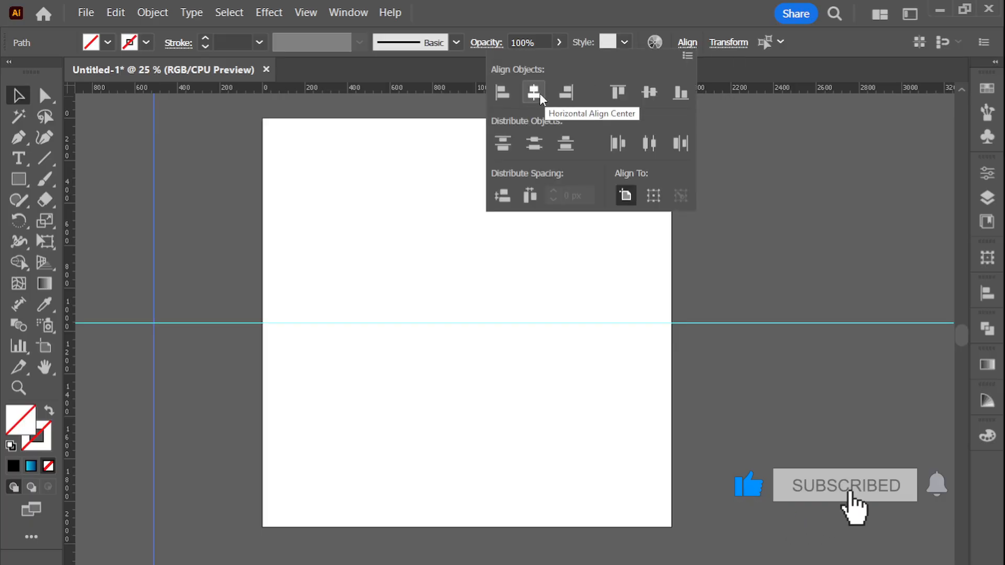
click(531, 94)
click(172, 116)
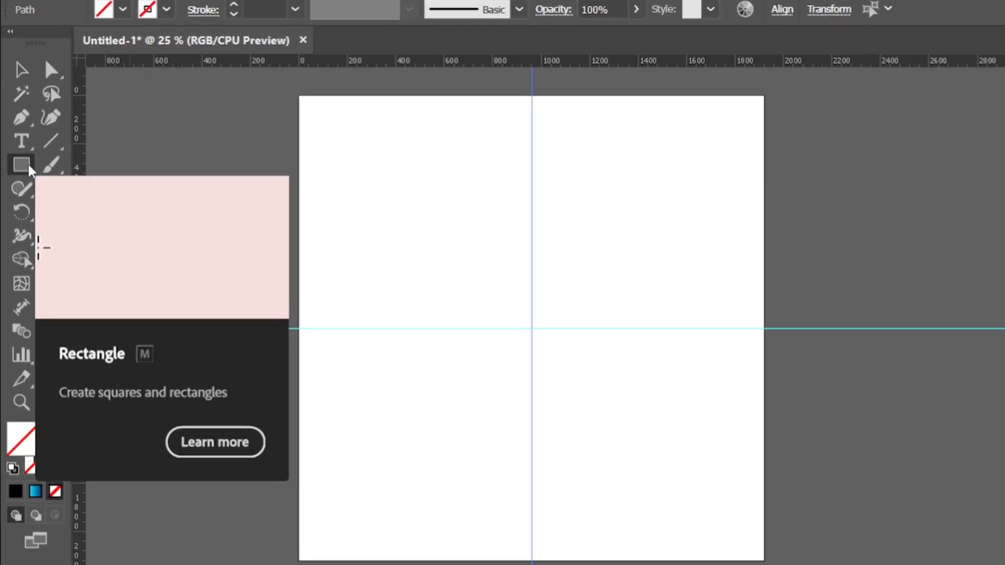
Draw a rectangle 1000 px wide and 300 px high on the artboard
click(24, 178)
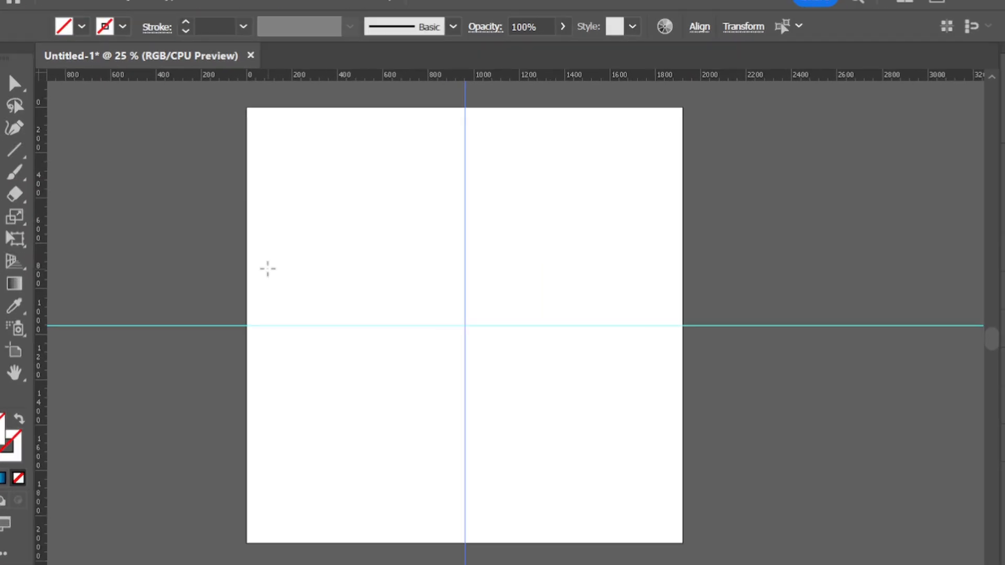
click(343, 274)
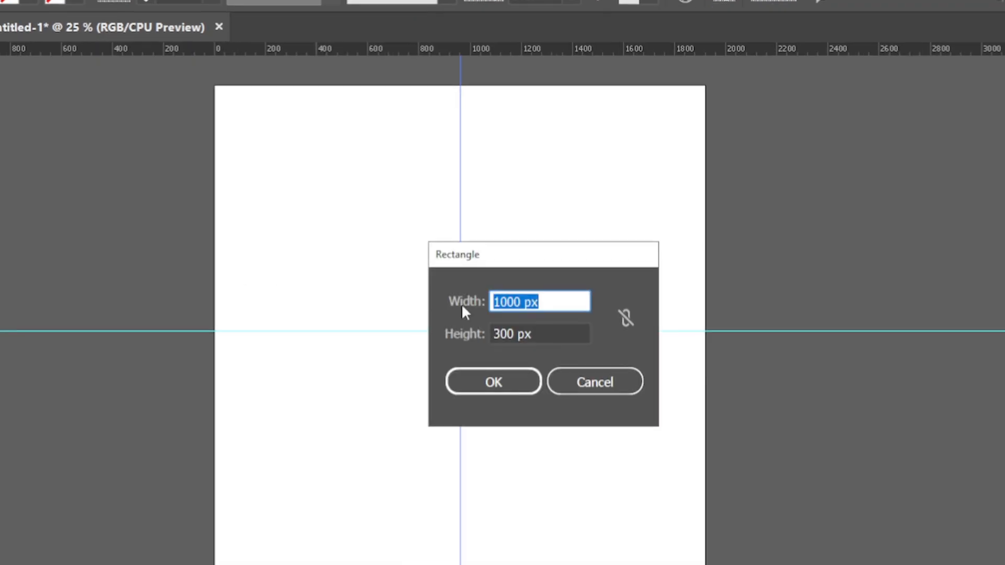
key(Tab)
text(300)
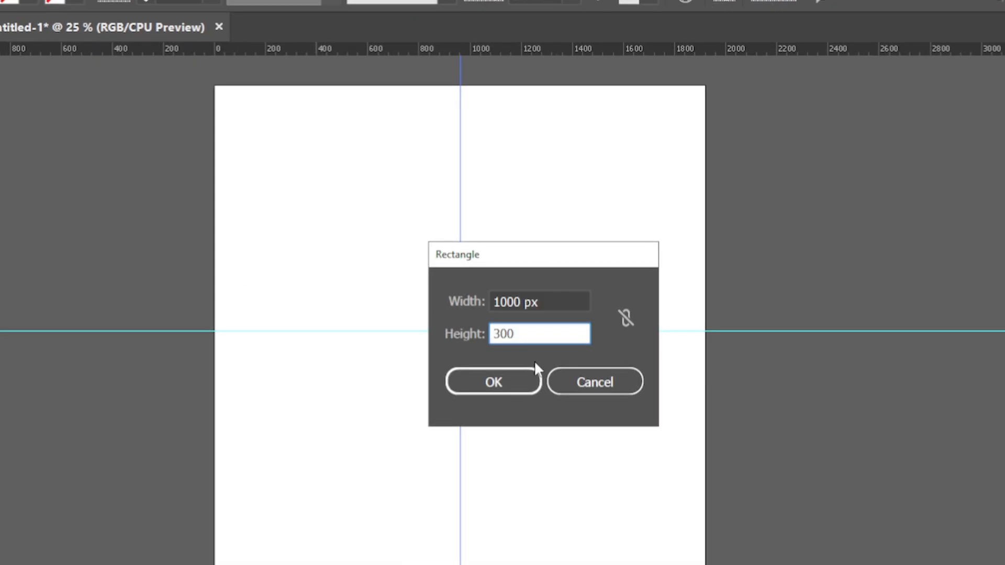
click(503, 390)
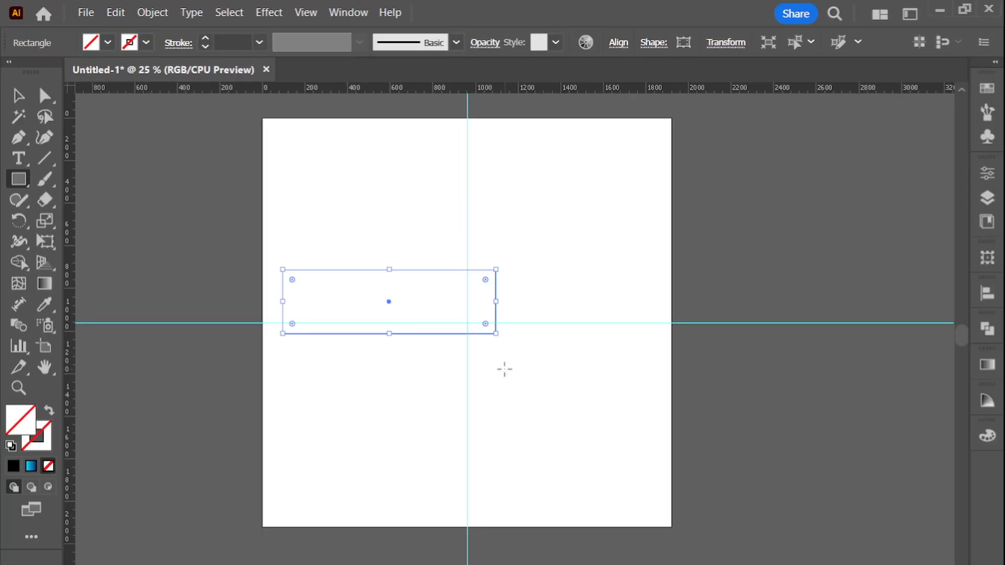
Centre the rectangle horizontally and vertically on the artboard
key(v)
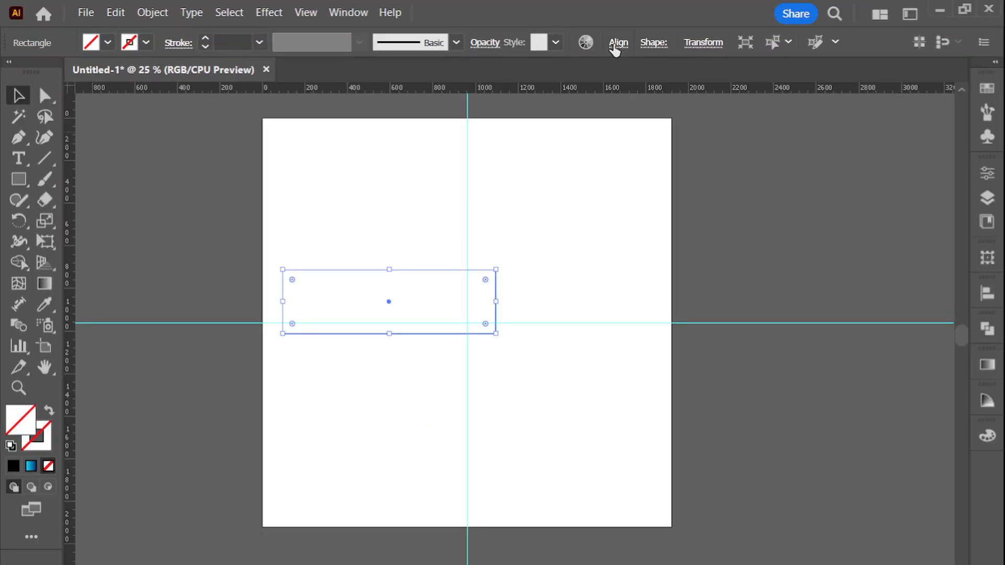
click(618, 41)
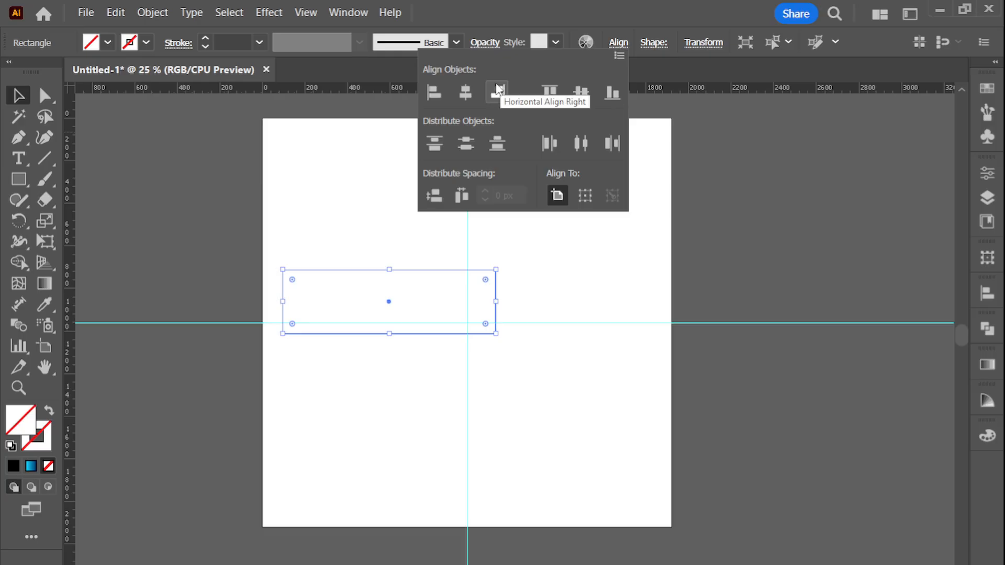
click(464, 93)
click(584, 92)
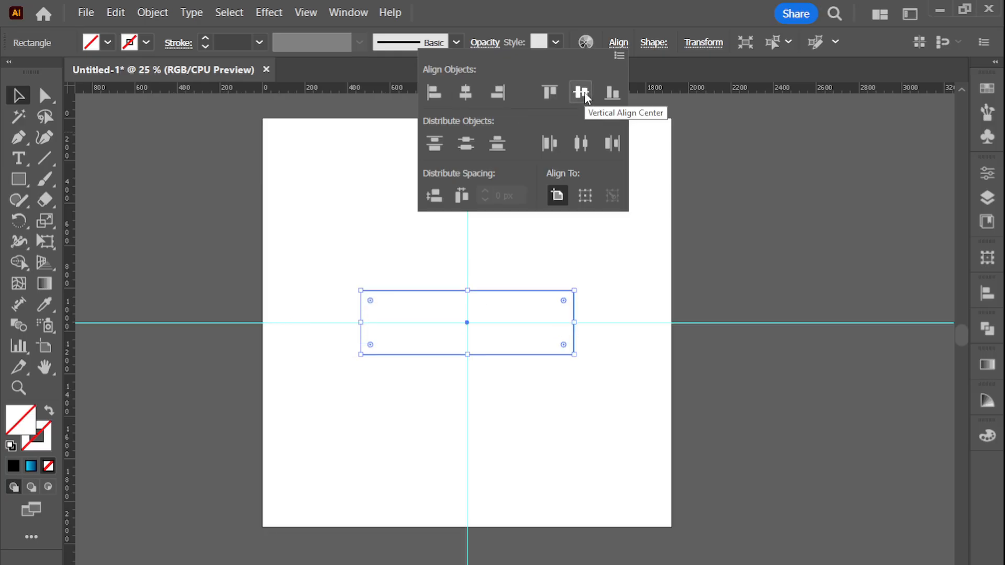
click(18, 96)
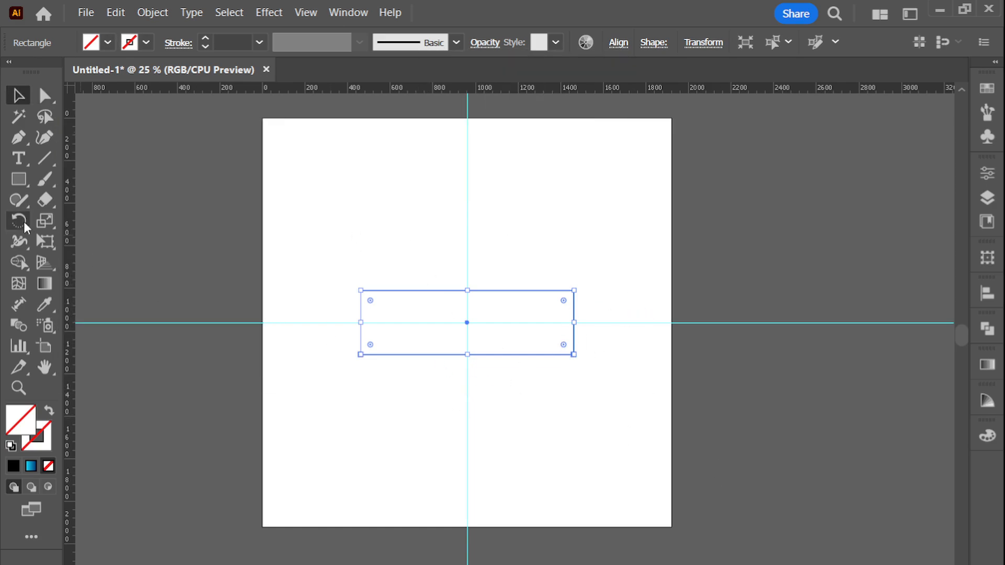
Rotate the rectangle by 45° and give it a 3 pt stroke
double_click(21, 220)
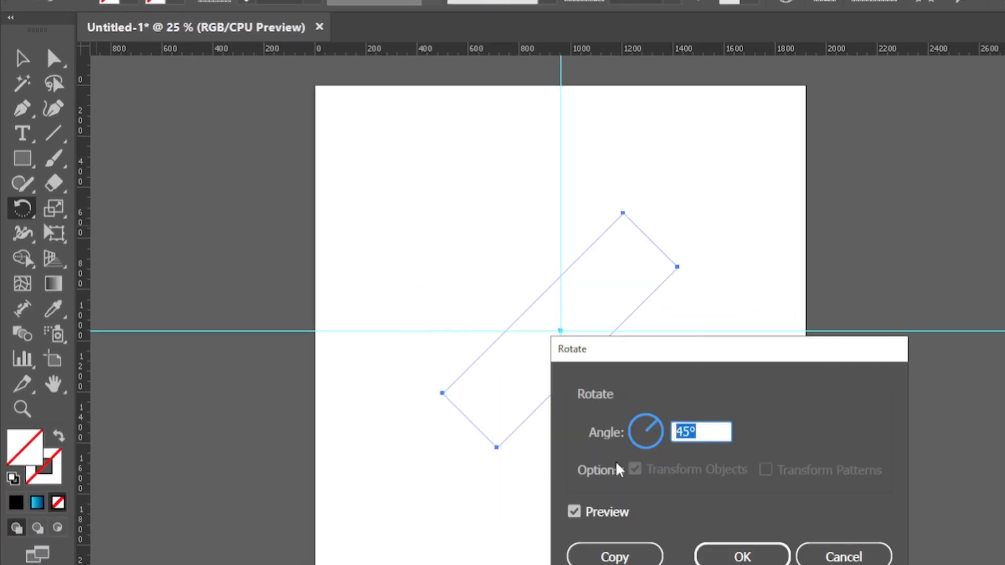
text(45)
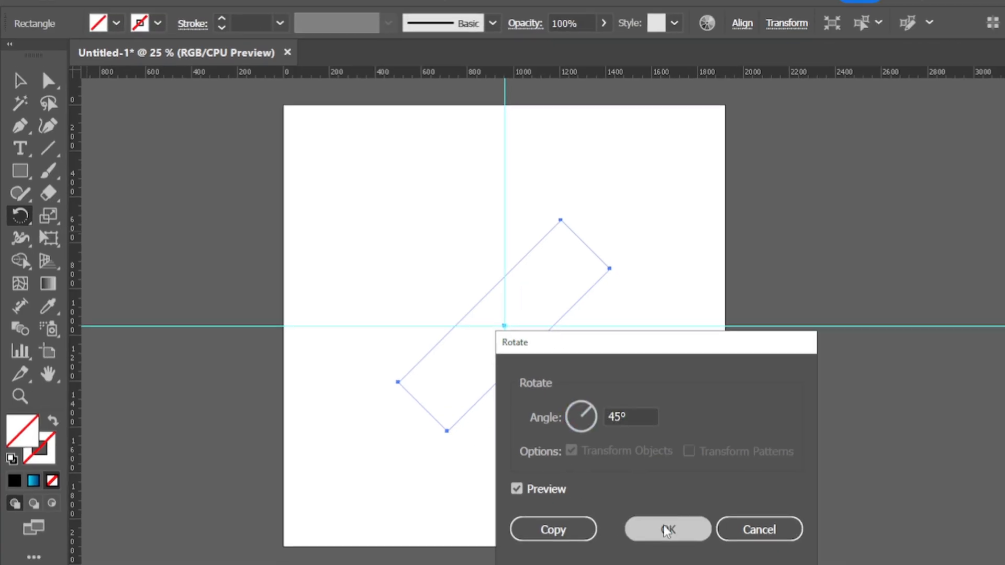
click(742, 557)
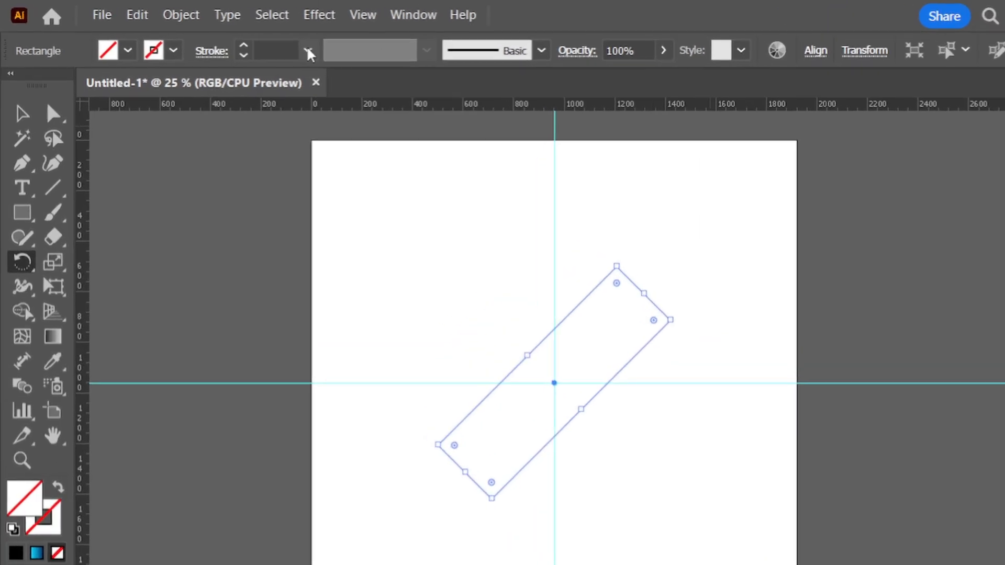
click(260, 42)
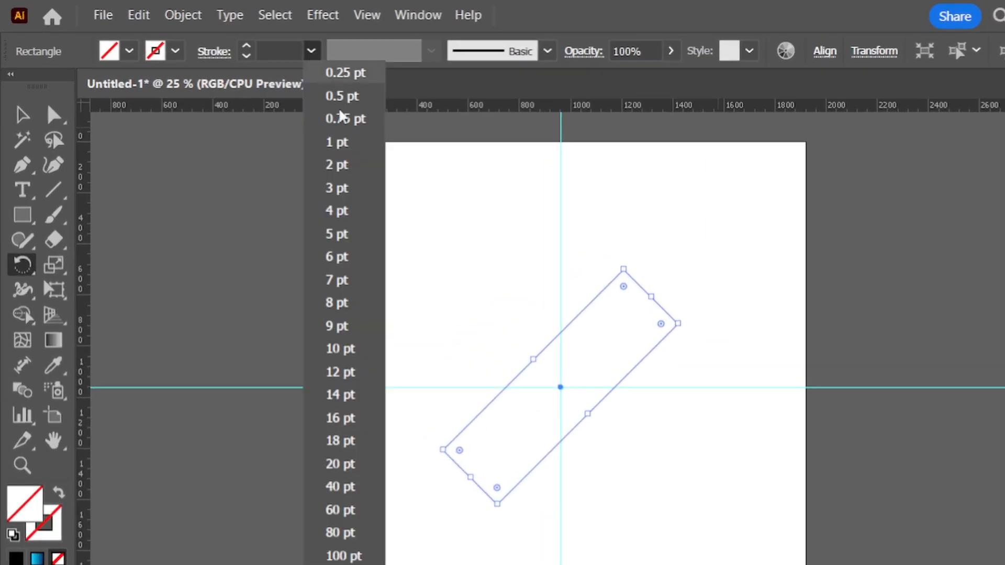
click(344, 190)
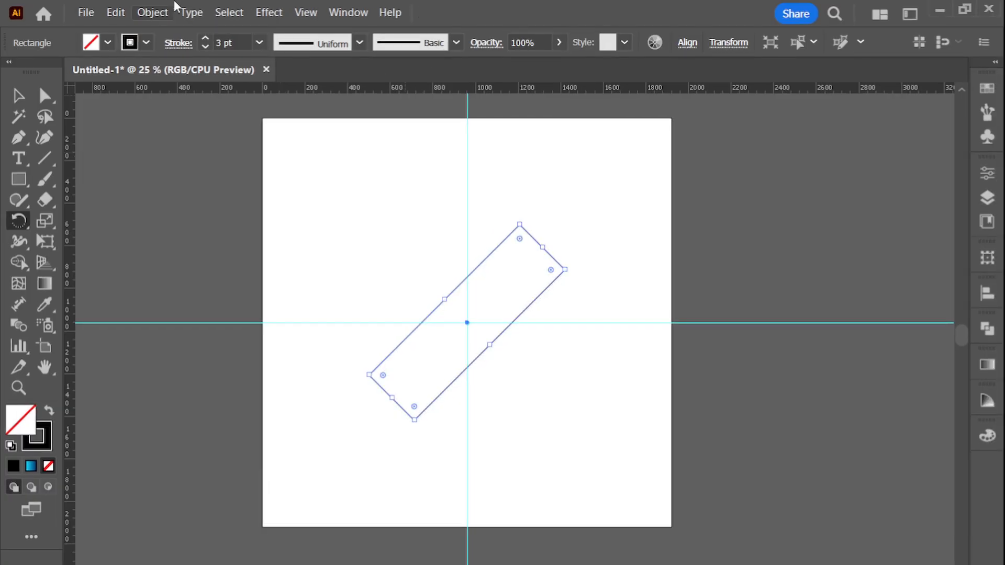
Copy the rotated rectangle, paste it in front and flip the copy horizontally so the two rectangles form a cross
click(116, 12)
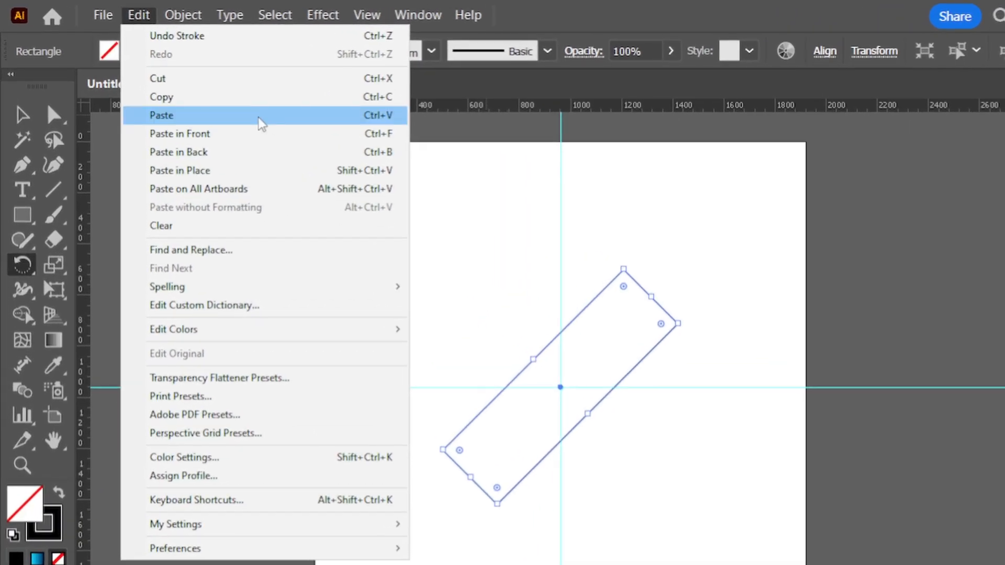
click(217, 100)
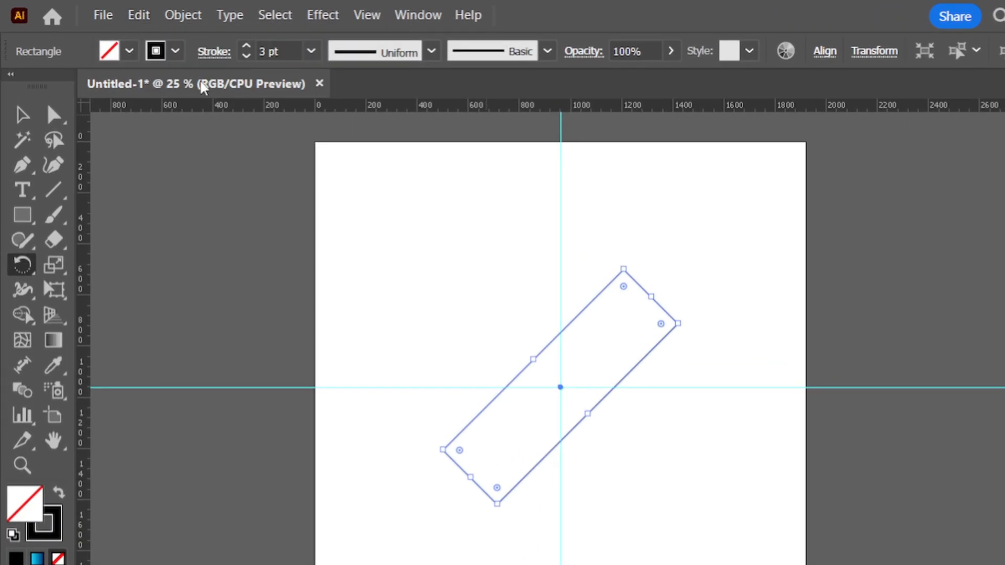
click(139, 15)
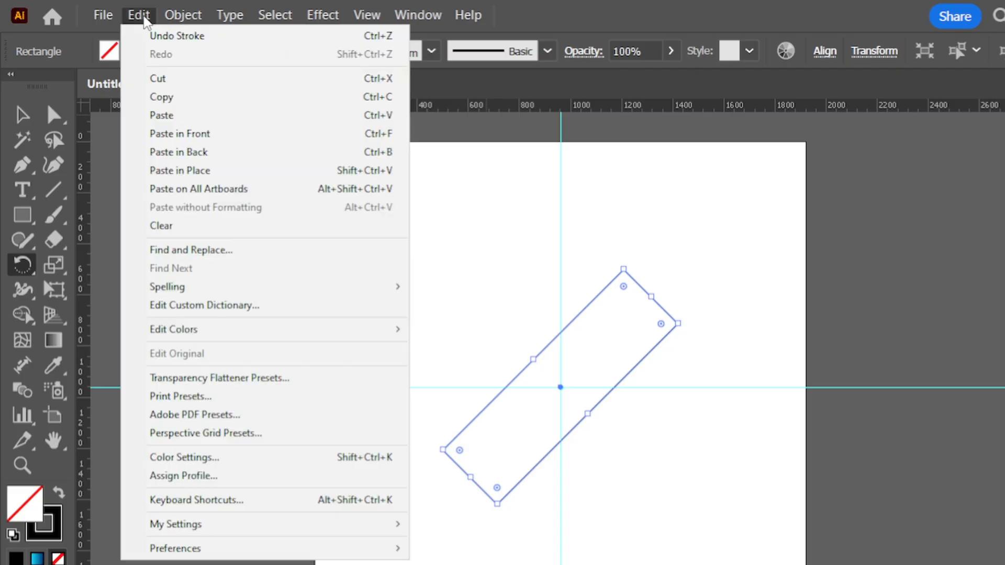
click(225, 134)
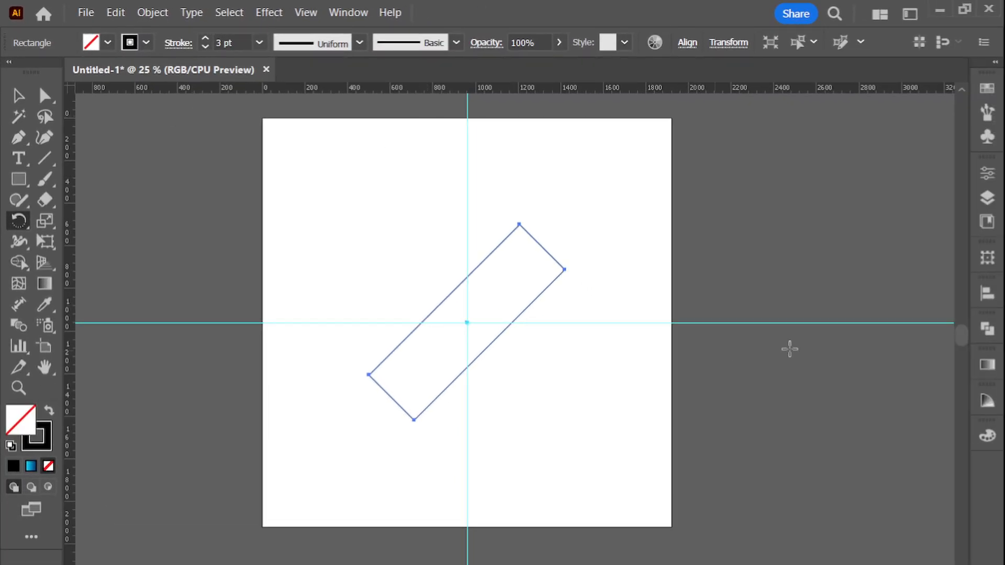
click(986, 173)
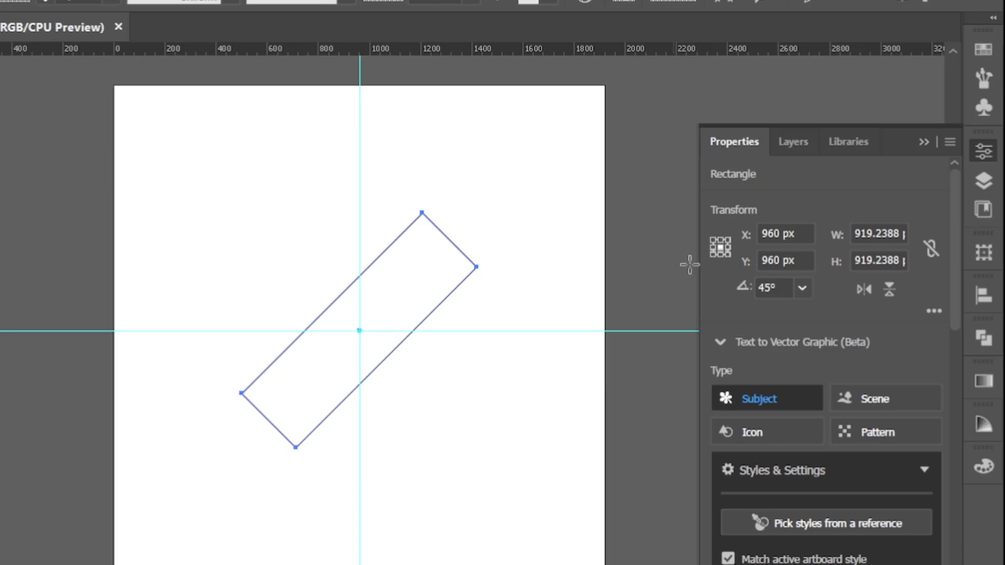
click(868, 291)
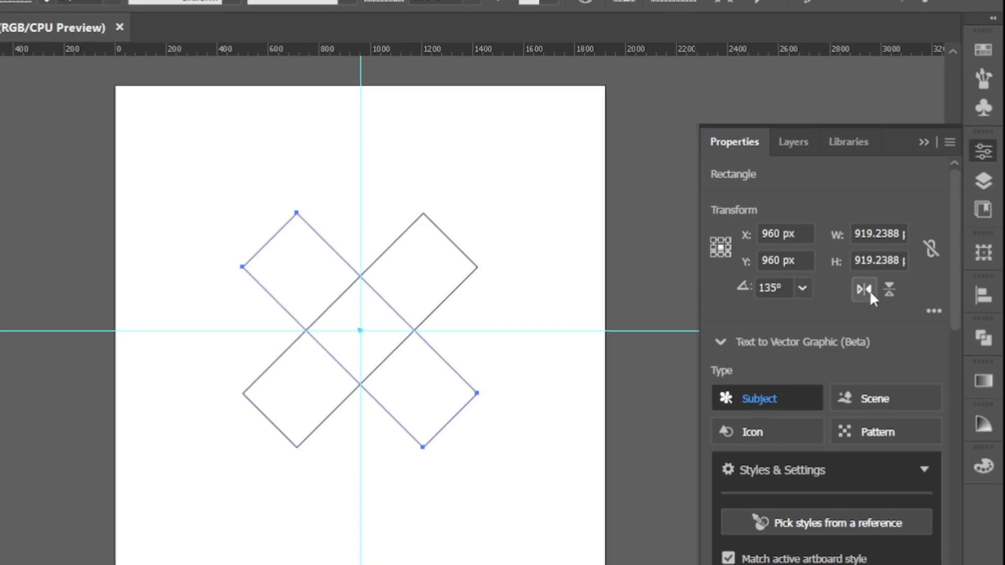
click(937, 167)
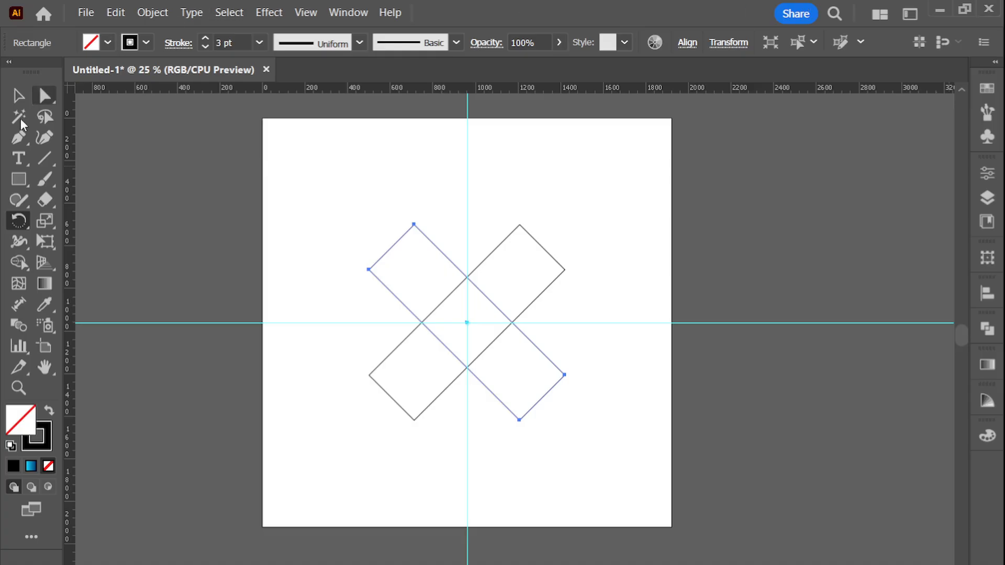
Draw a circle with the Ellipse tool, just large enough to enclose the crossed rectangles
click(17, 179)
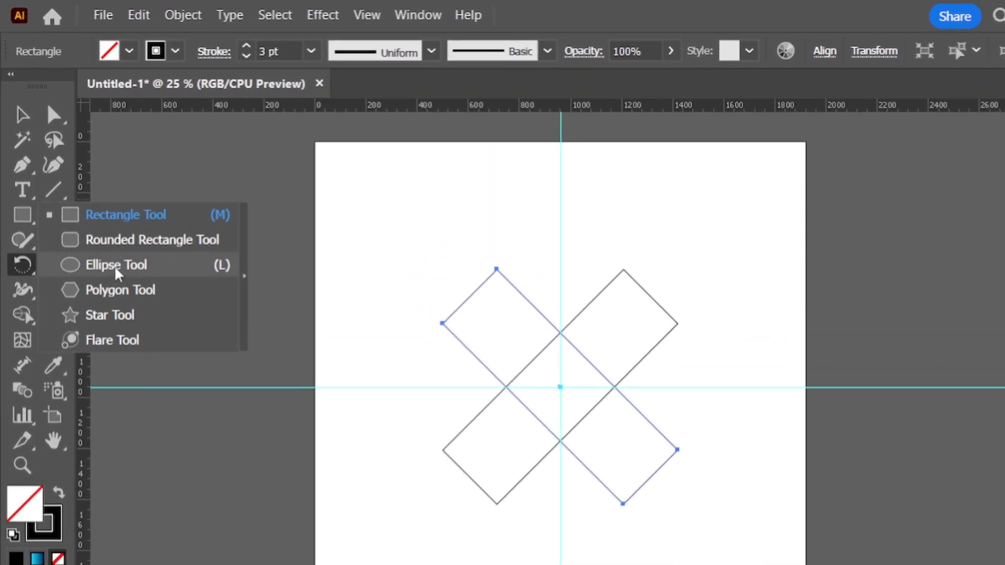
click(116, 266)
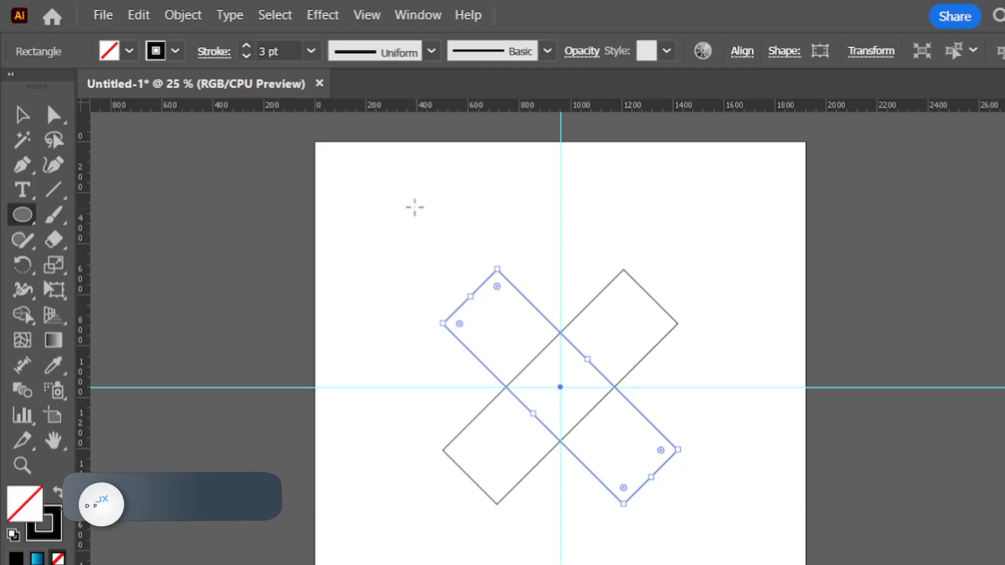
key(shift+alt)
drag(414, 207, 549, 331)
key(v)
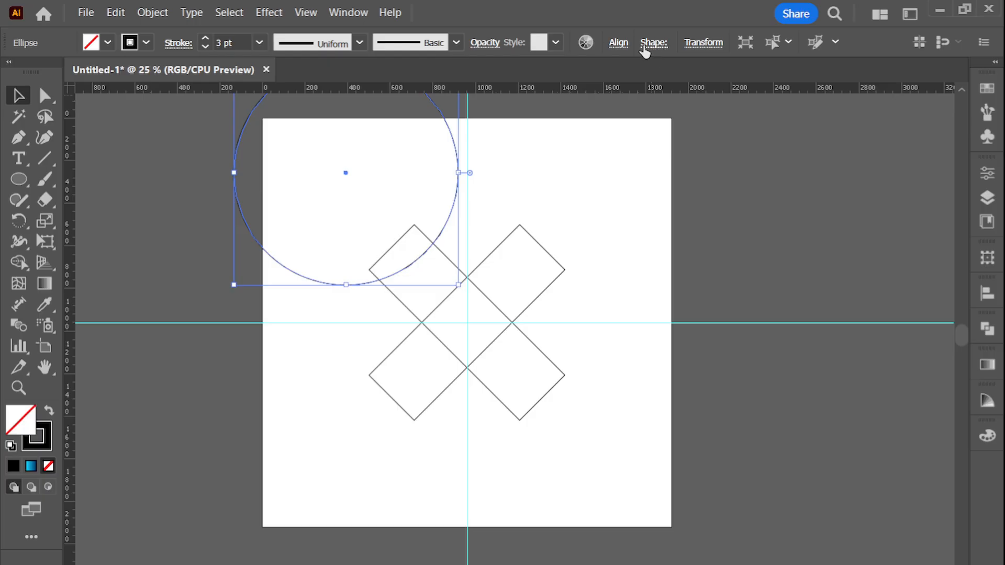
Centre the circle horizontally and vertically on the artboard, around the crossed rectangles
click(618, 43)
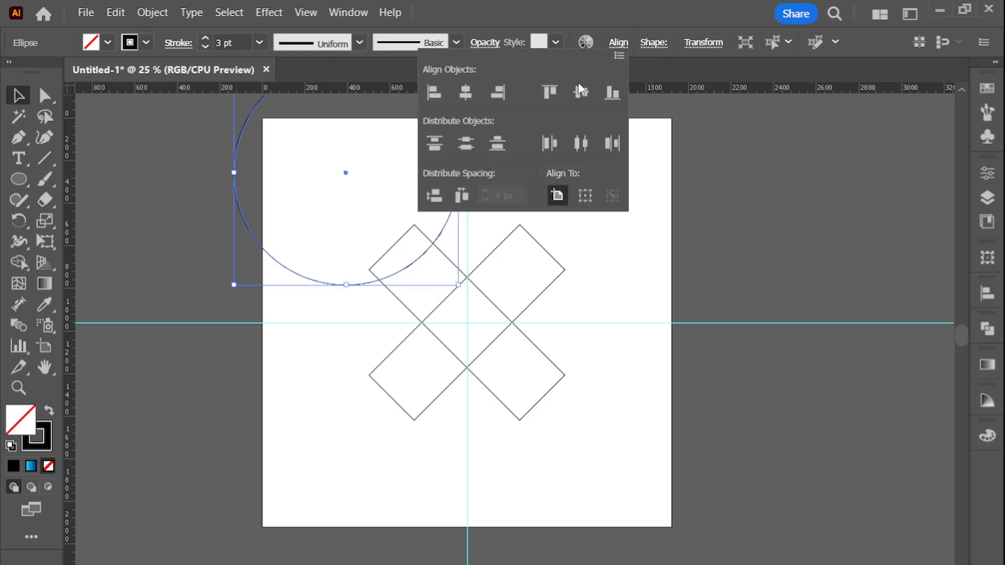
click(464, 92)
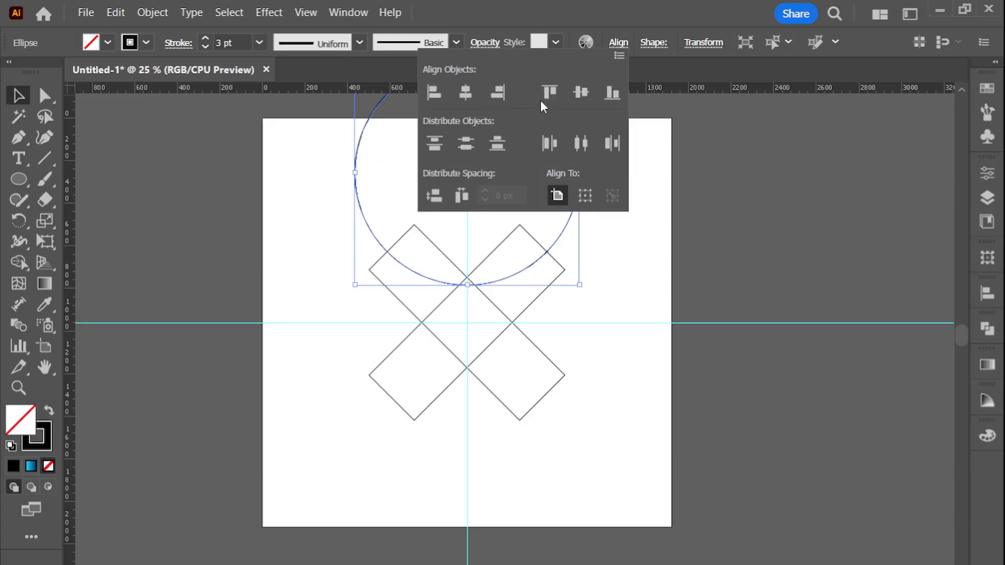
click(581, 93)
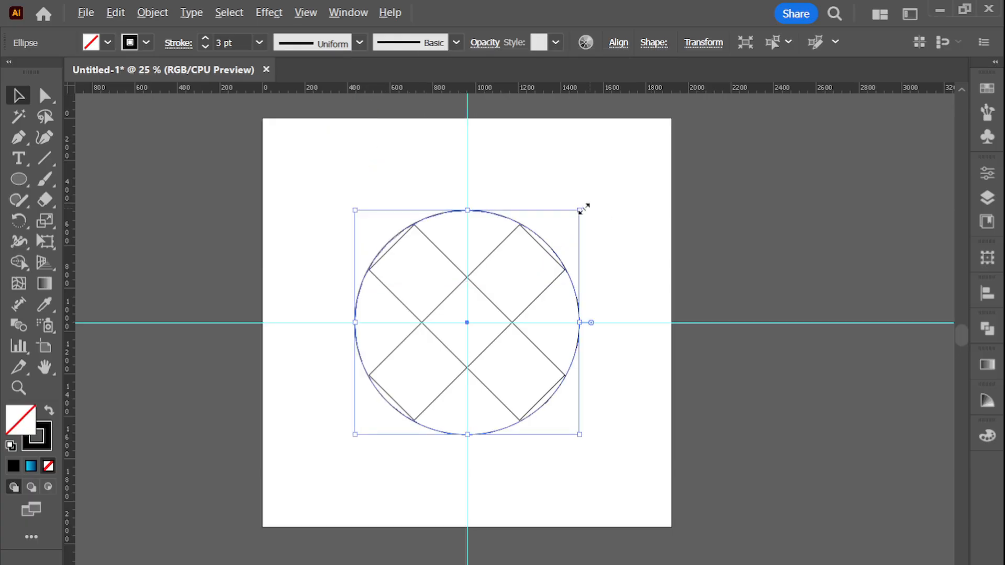
Shrink the circle slightly about its centre so the outer corners of the crossed rectangles extend beyond it
drag(583, 208, 574, 216)
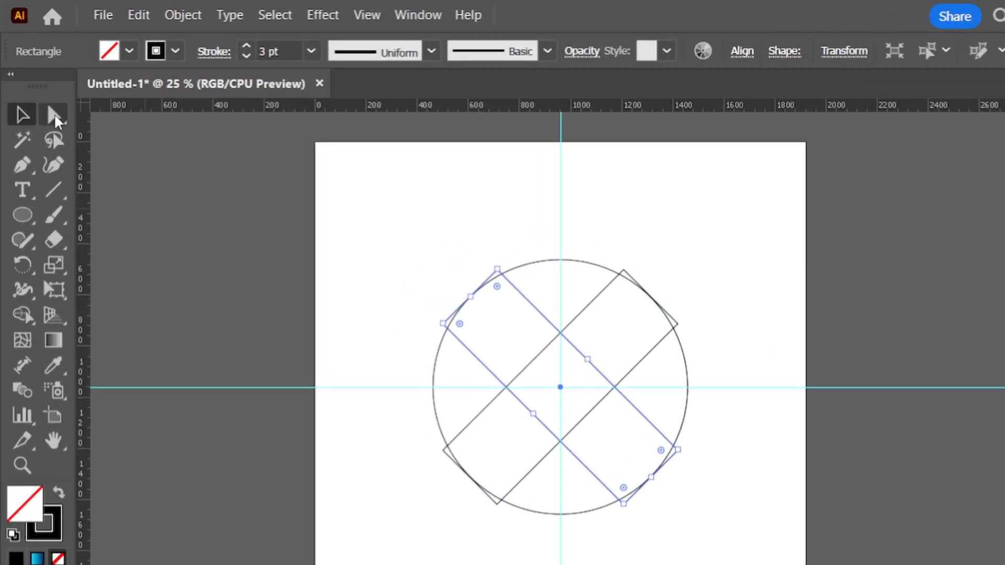
Fully round one corner at each end of both crossed rectangles, making a pinwheel of four blades curving the same way
click(44, 95)
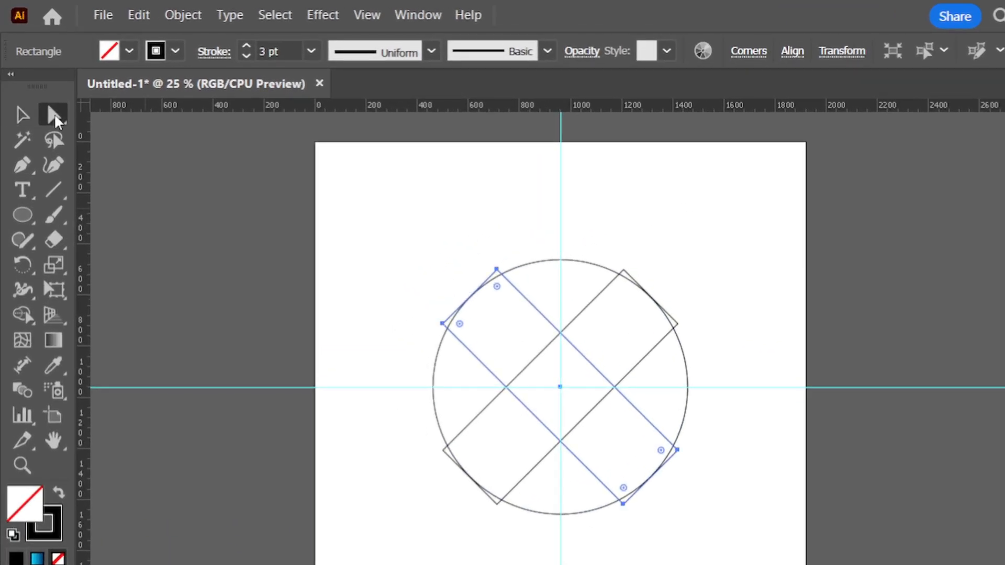
drag(478, 253, 520, 278)
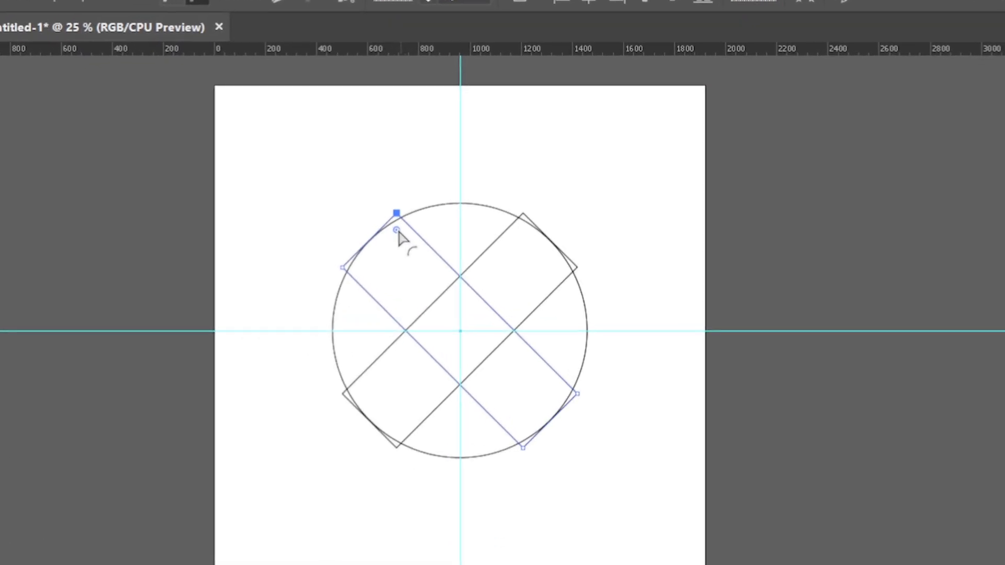
drag(397, 232, 387, 340)
drag(601, 260, 421, 314)
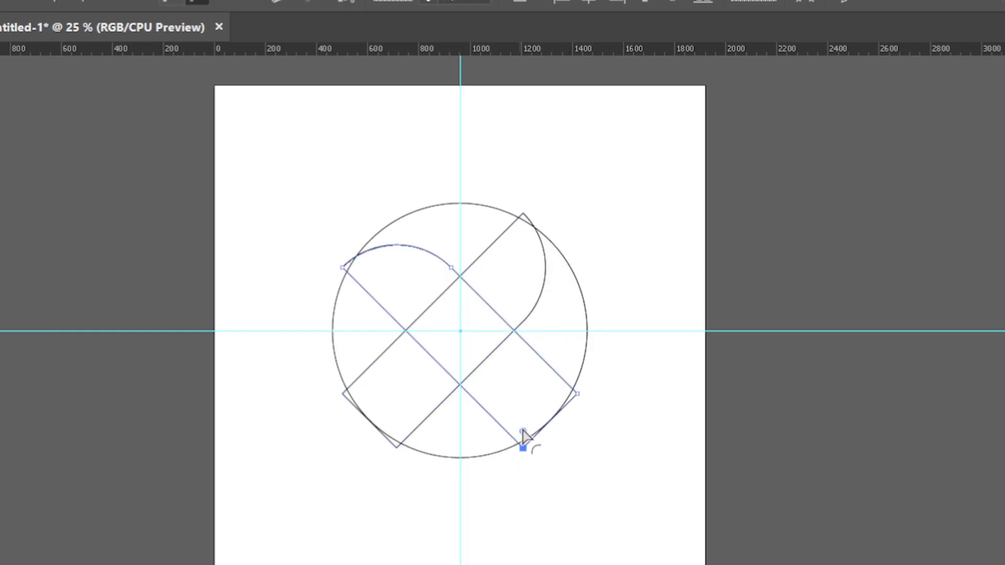
drag(522, 439, 534, 328)
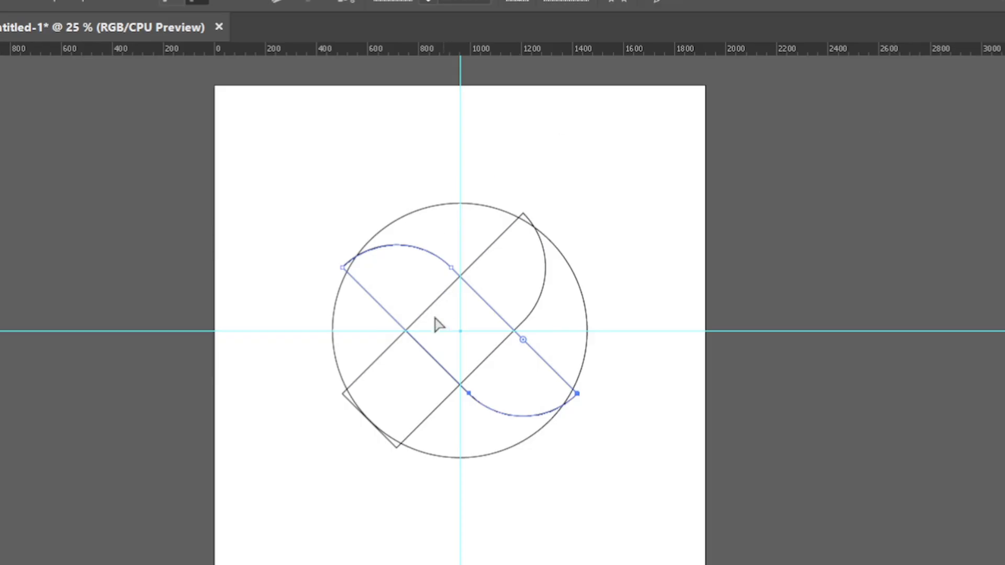
click(370, 367)
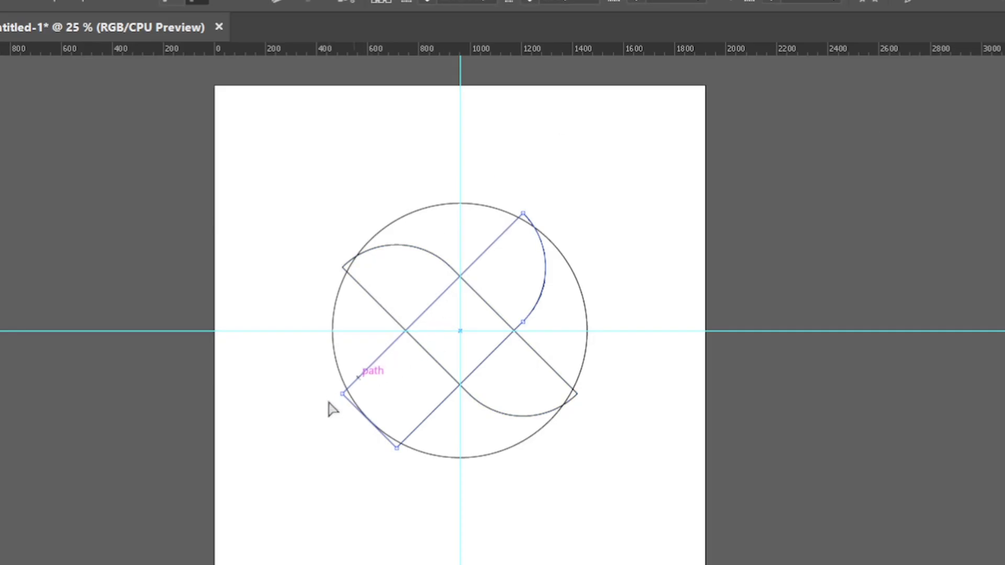
shift+click(346, 401)
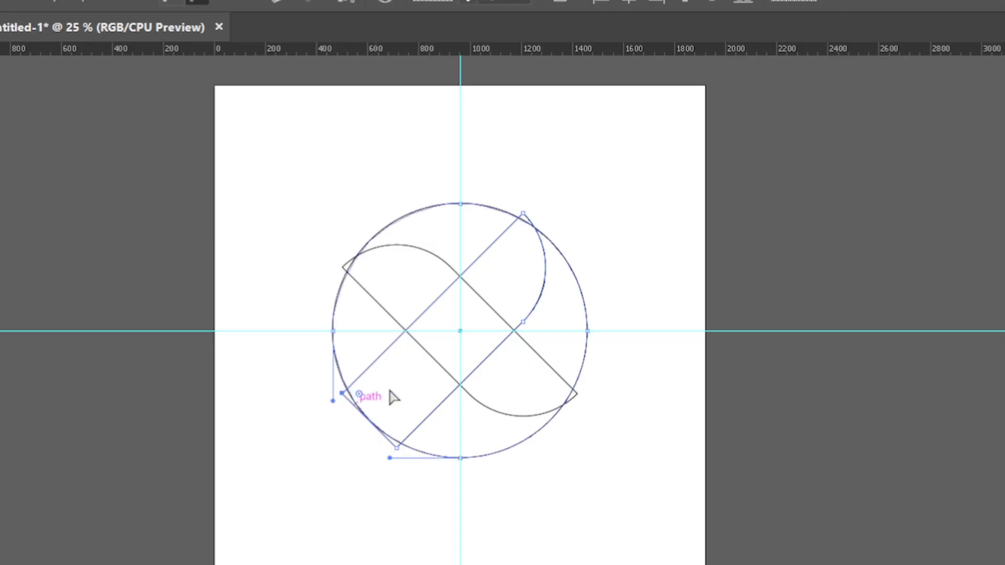
drag(361, 395, 586, 384)
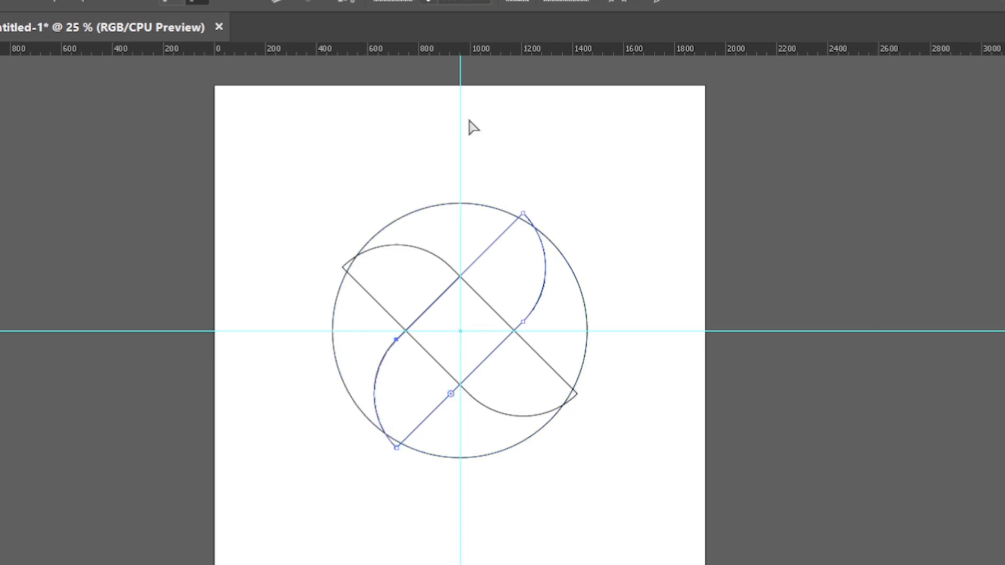
click(395, 145)
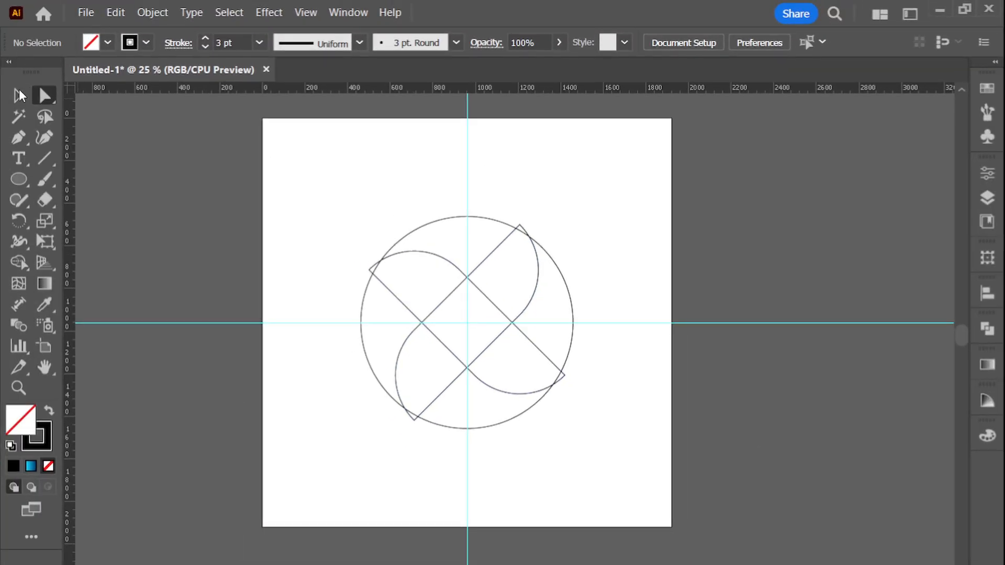
Select the circle and both rounded rectangles, and set up the Shape Builder tool with an RGB Red fill
click(19, 93)
drag(372, 198, 575, 444)
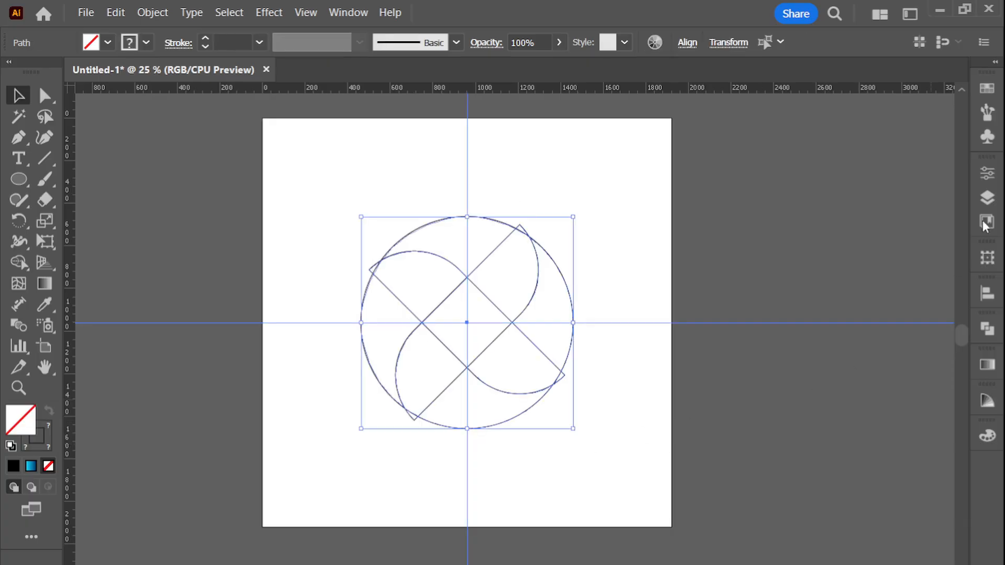
click(19, 262)
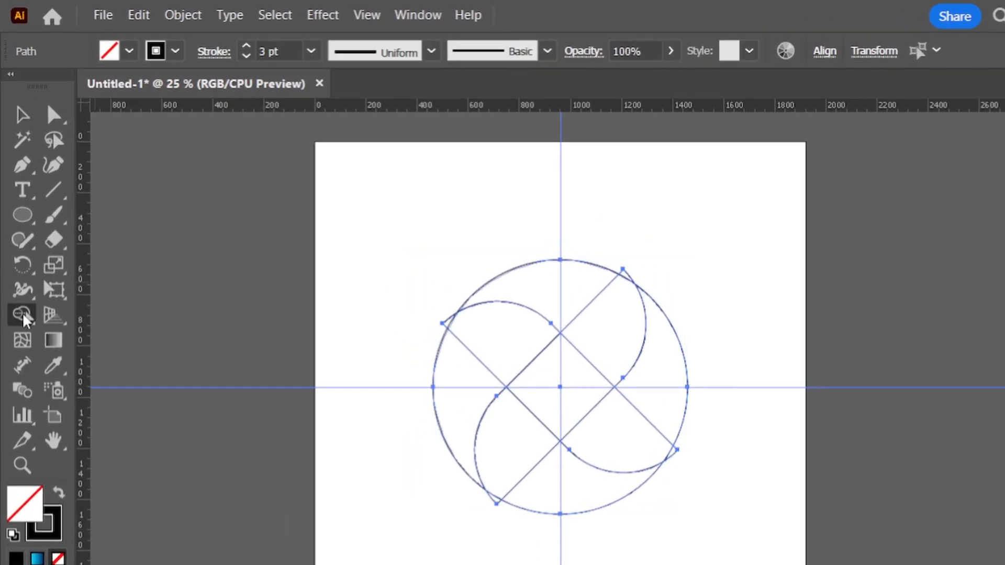
click(129, 51)
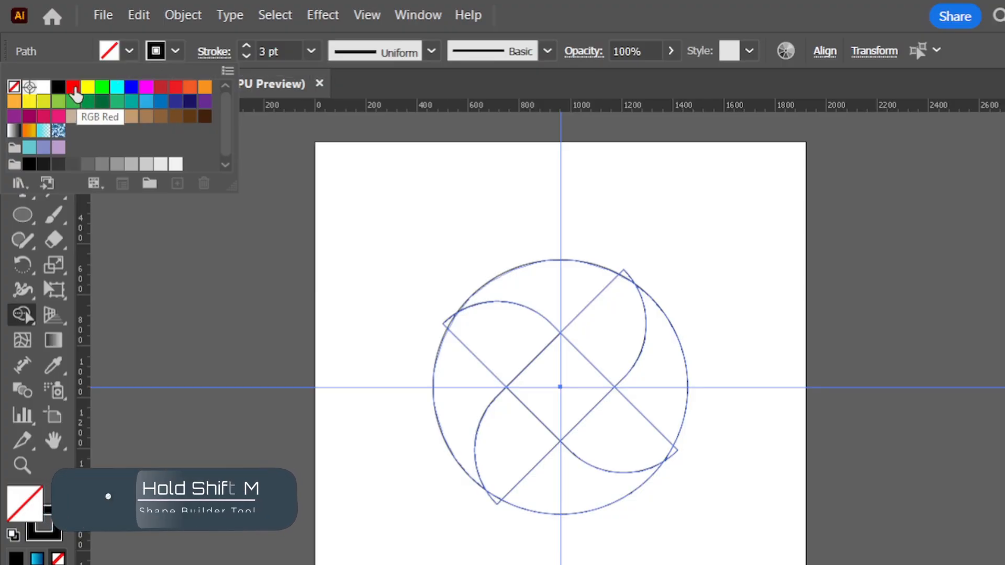
click(74, 88)
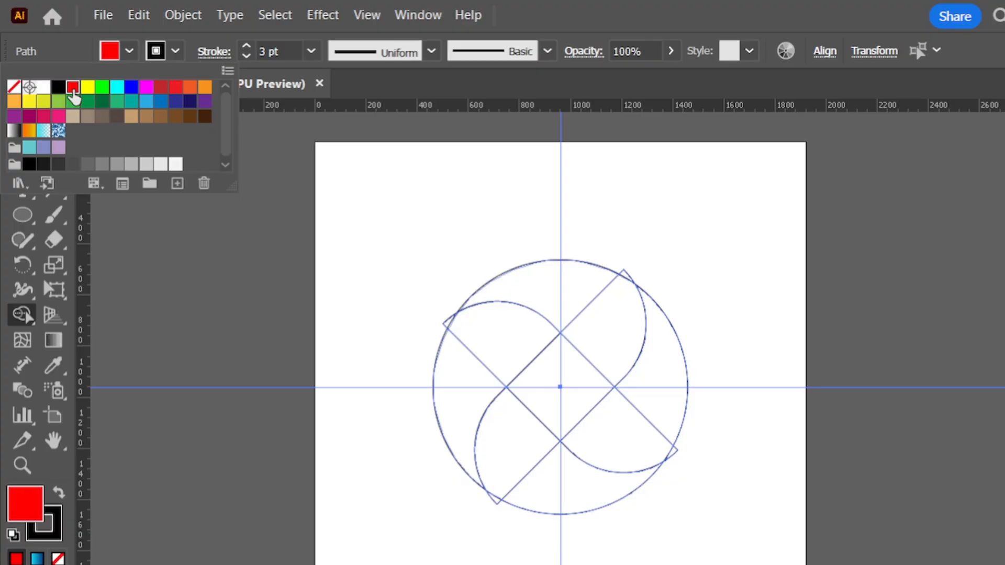
click(439, 156)
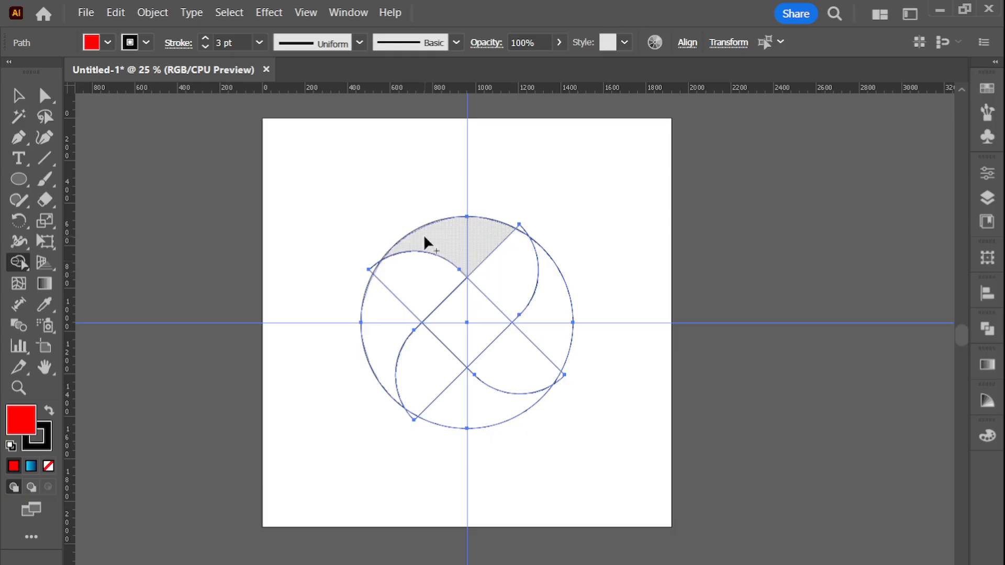
Merge the regions inside the circle into four red curved blades around the empty central diamond
drag(424, 235, 501, 265)
drag(546, 291, 512, 345)
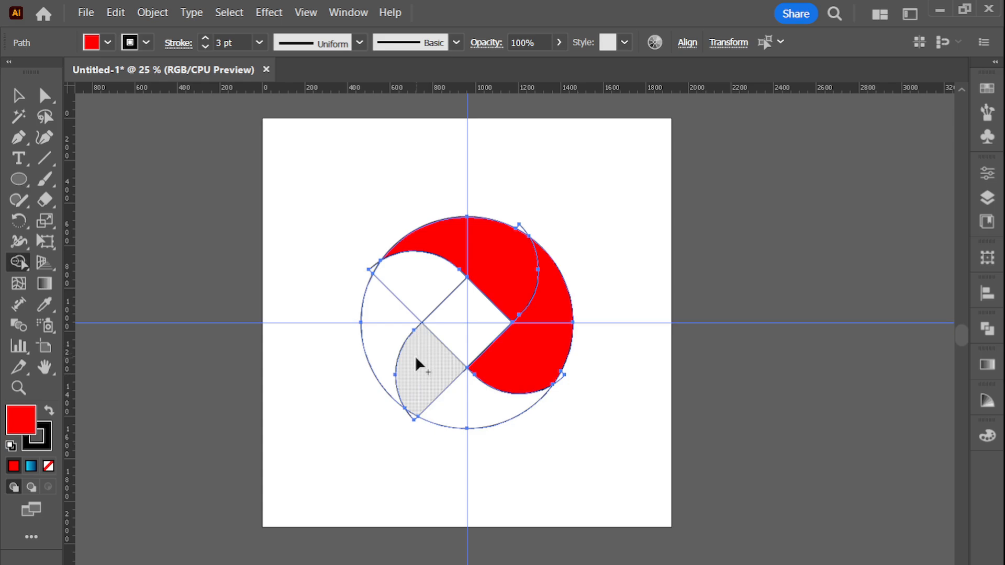
mouse_move(416, 355)
mouse_down()
mouse_move(447, 387)
mouse_move(489, 397)
mouse_up()
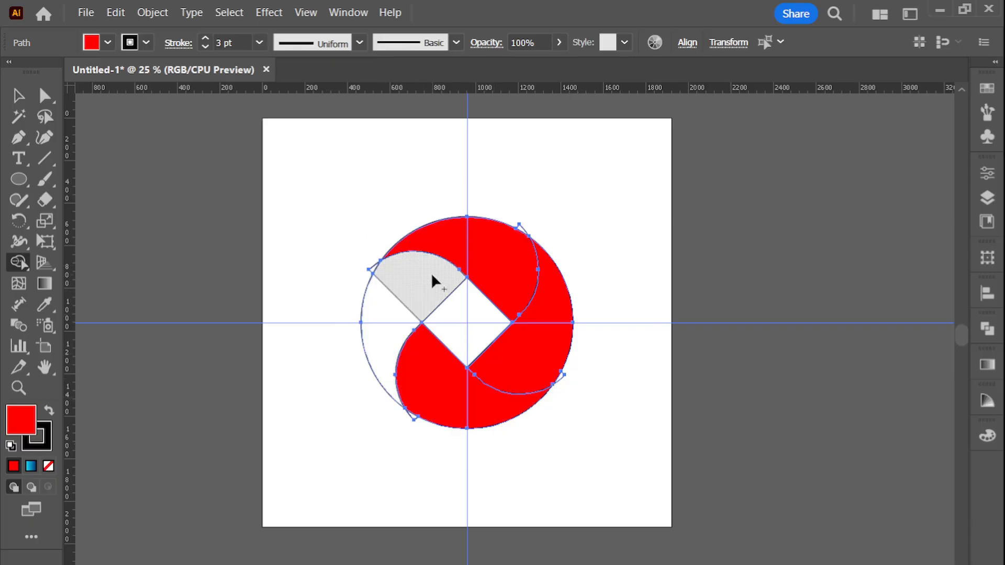
drag(408, 292, 391, 340)
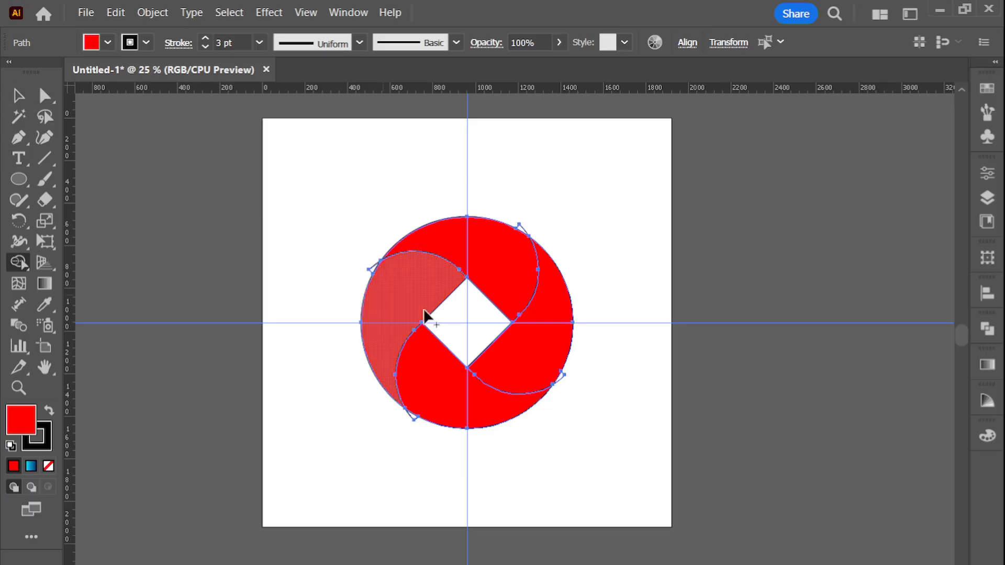
Remove the small corner tips that stick out beyond the circle with the Shape Builder tool
scroll(429, 316, up, 2)
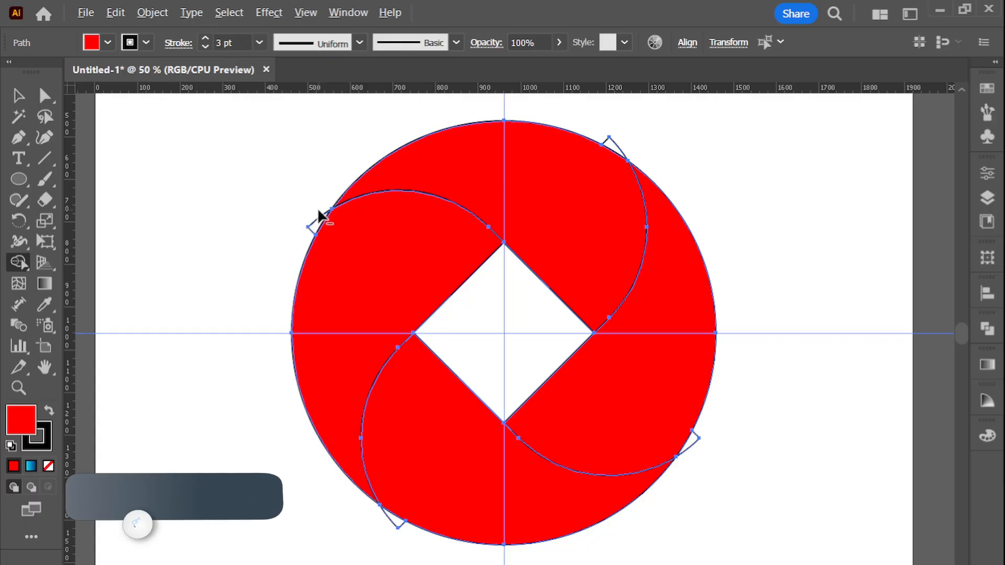
alt+click(310, 229)
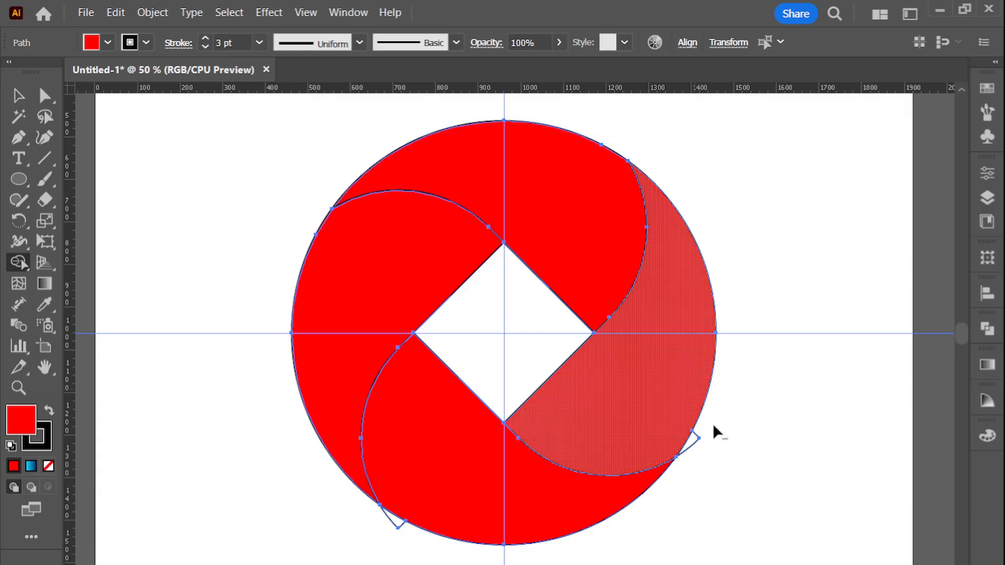
alt+click(691, 447)
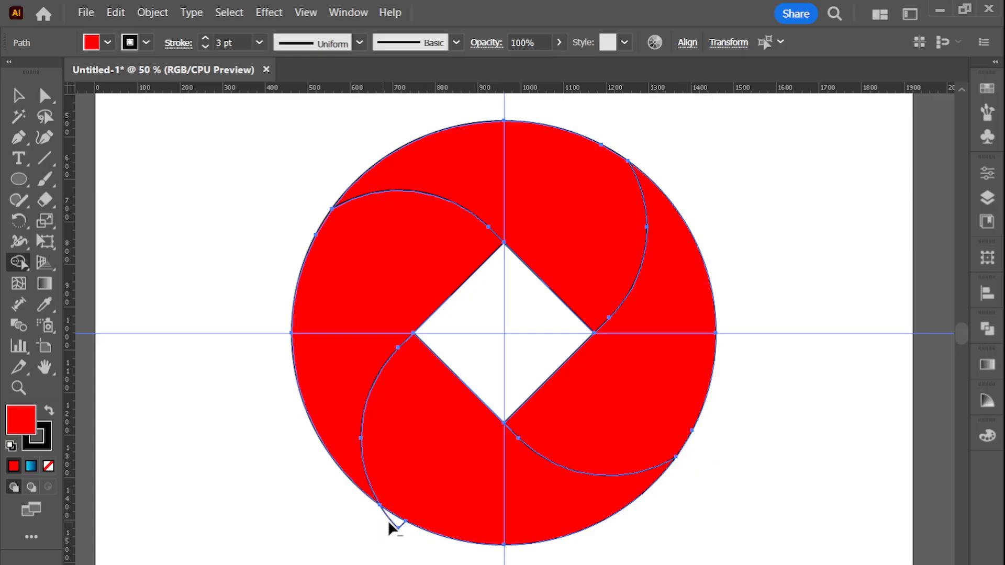
alt+click(411, 529)
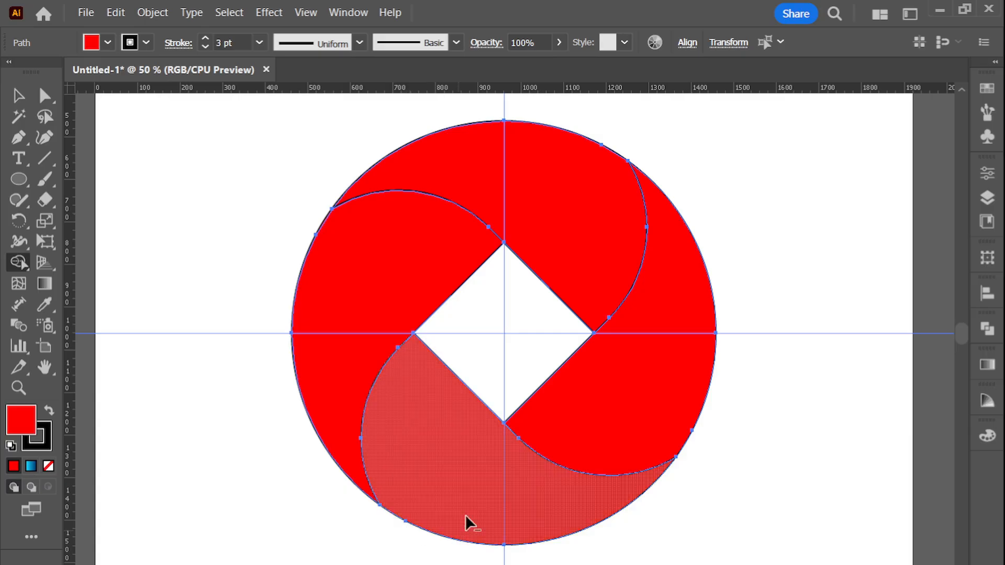
Select only the upper blade and fill it with the light-to-dark blue linear gradient
scroll(503, 345, down, 1)
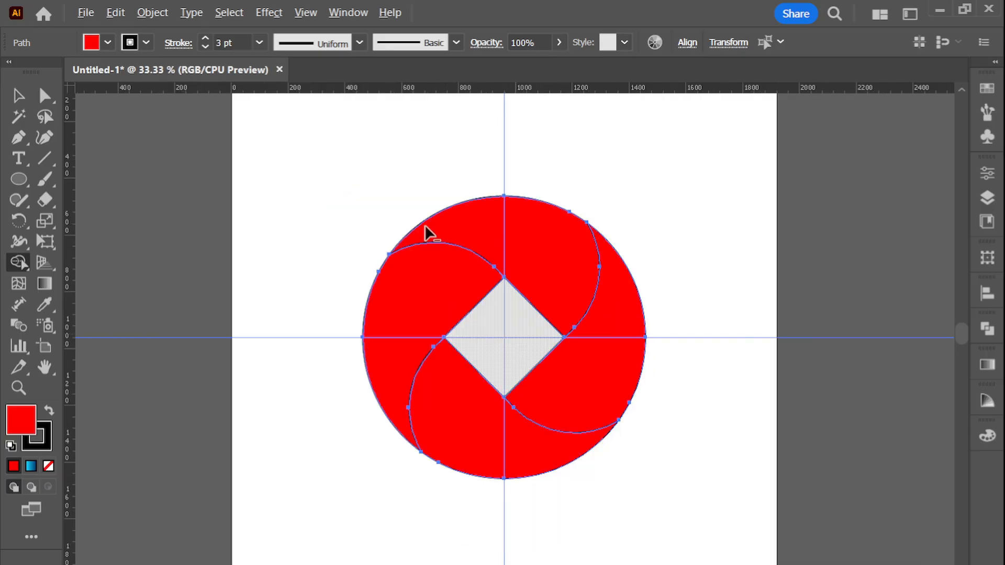
key(v)
click(361, 188)
click(552, 250)
click(987, 366)
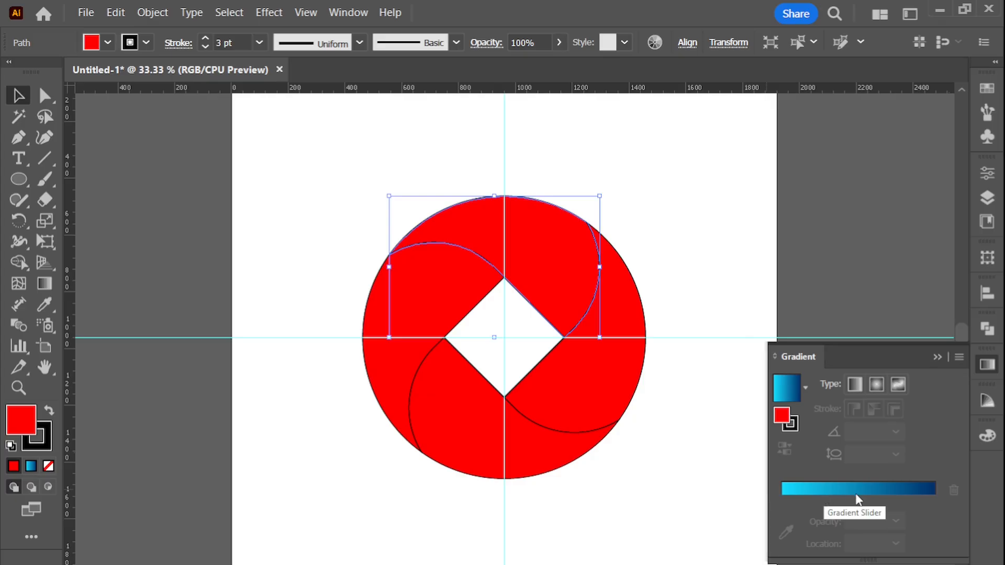
click(870, 491)
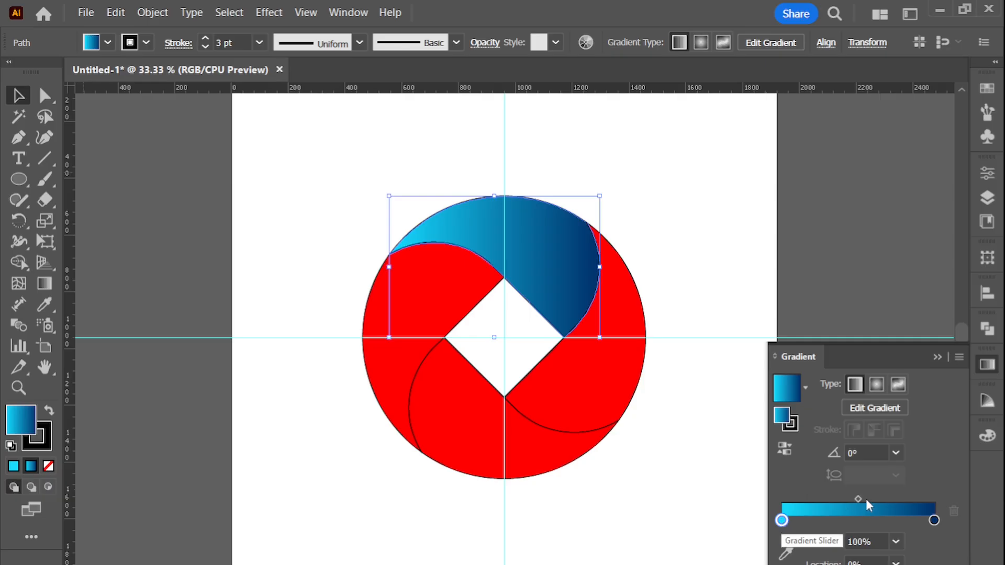
Set the upper blade's gradient stops to dark blue 00287F at the end and light blue 15DBFF at the start
double_click(934, 518)
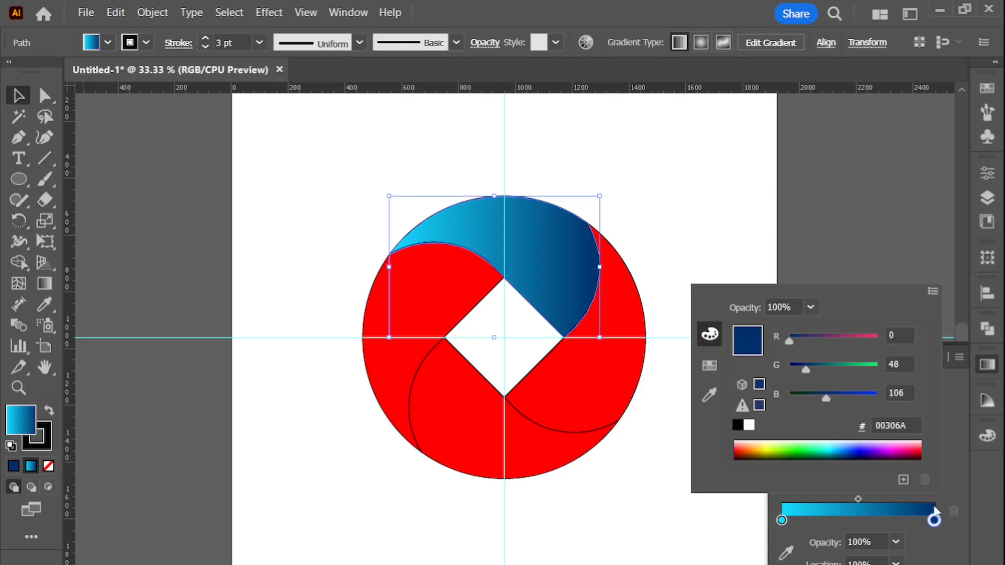
click(849, 453)
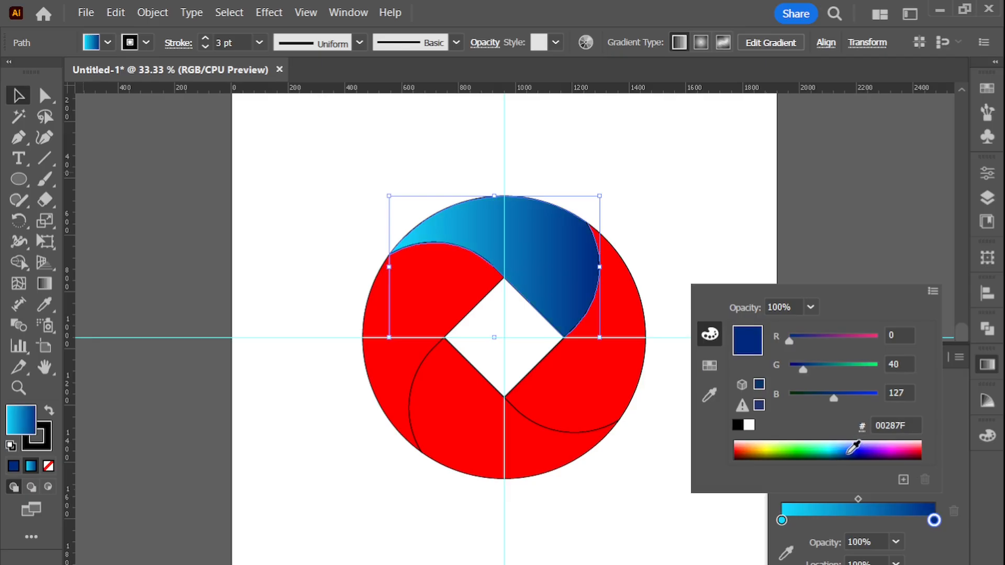
click(781, 520)
click(838, 448)
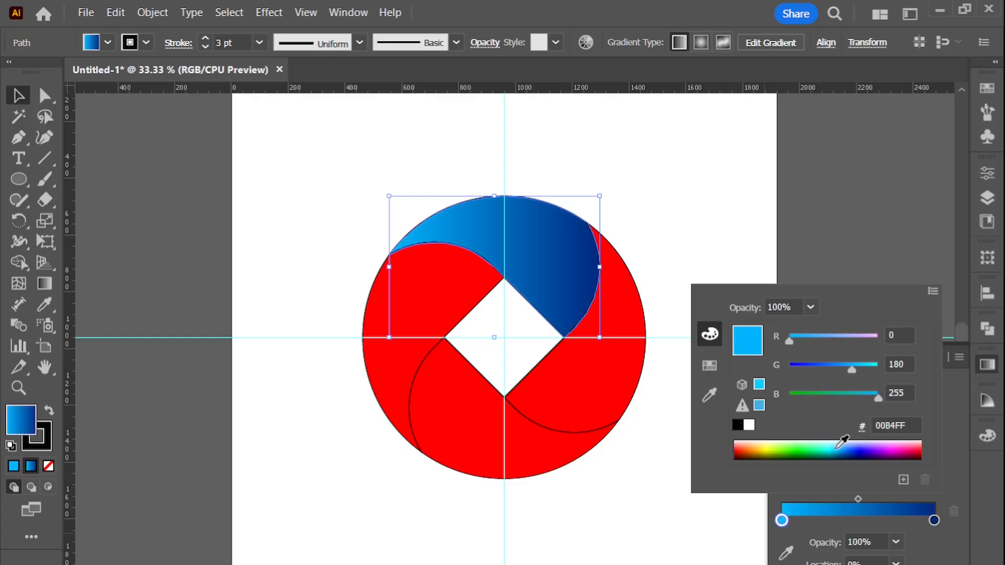
click(840, 447)
click(837, 446)
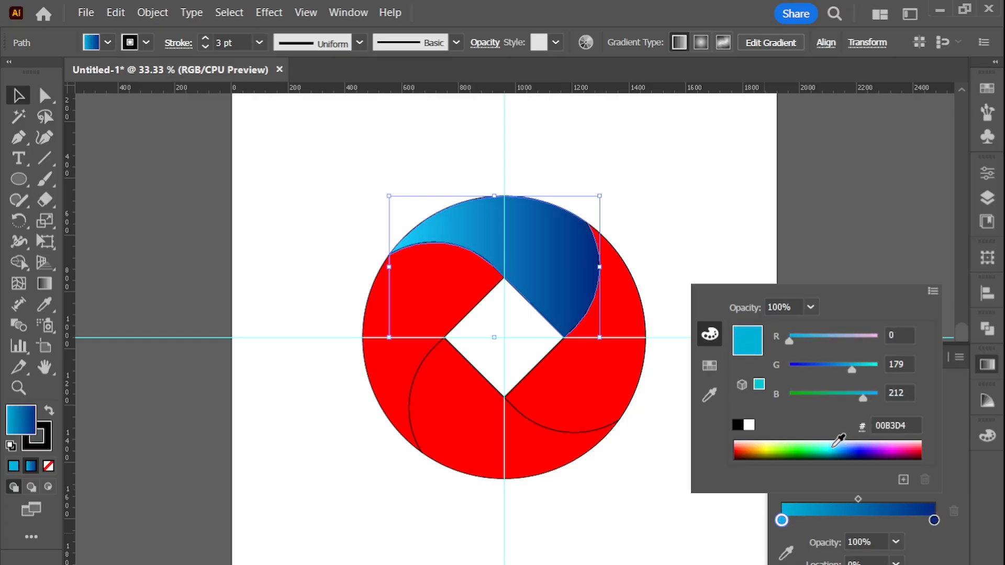
click(838, 445)
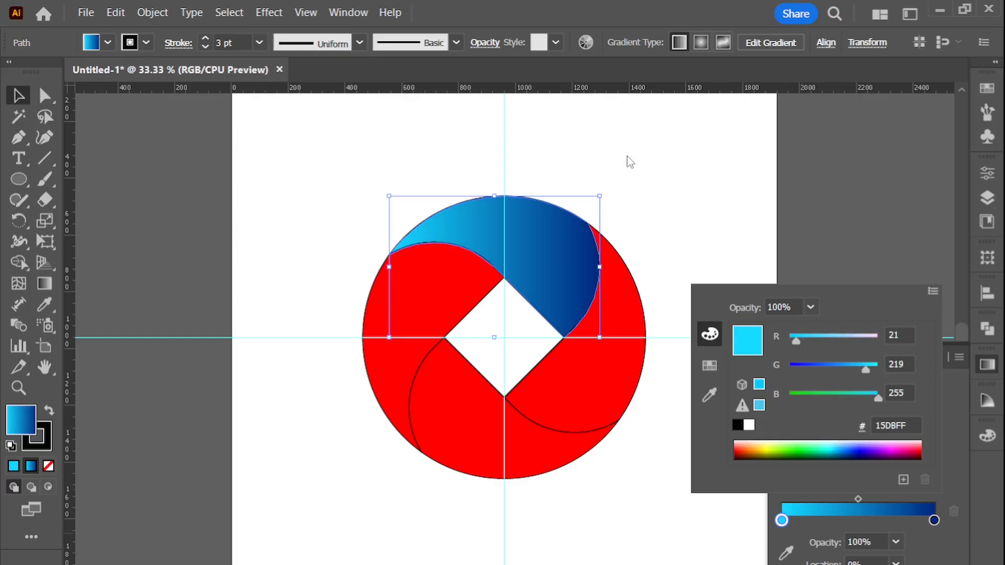
click(252, 119)
Redirect the upper blade's gradient diagonally from its left tip down to its right end, at about -21.4°
click(466, 194)
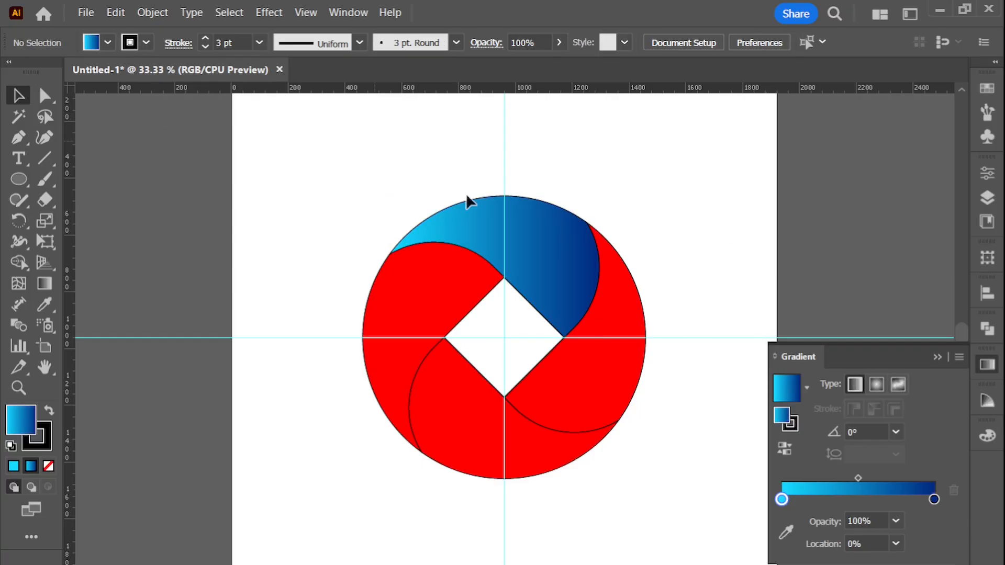
click(528, 231)
click(46, 286)
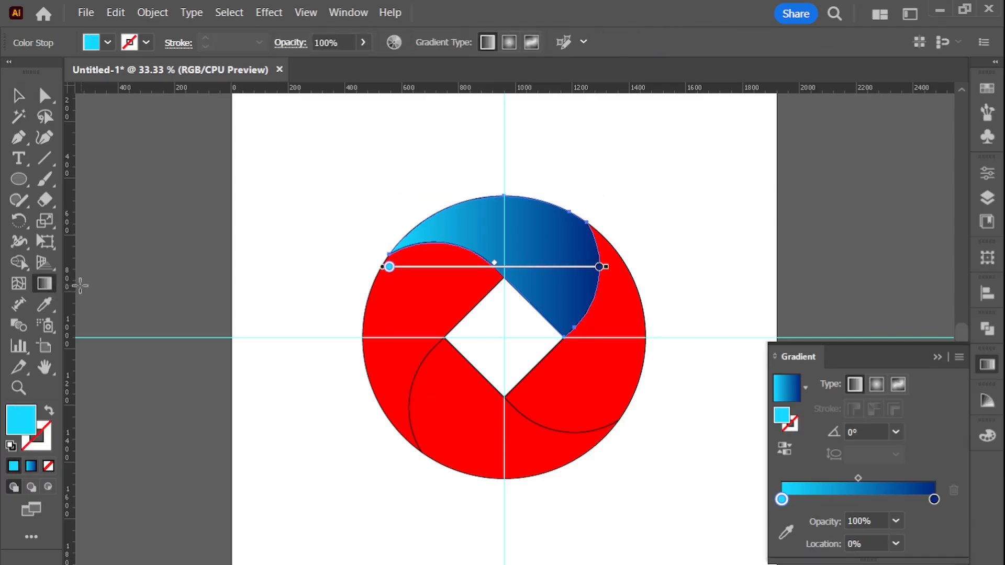
mouse_move(375, 209)
mouse_down()
mouse_move(605, 282)
mouse_move(637, 298)
mouse_move(638, 312)
mouse_move(621, 294)
mouse_up()
click(18, 95)
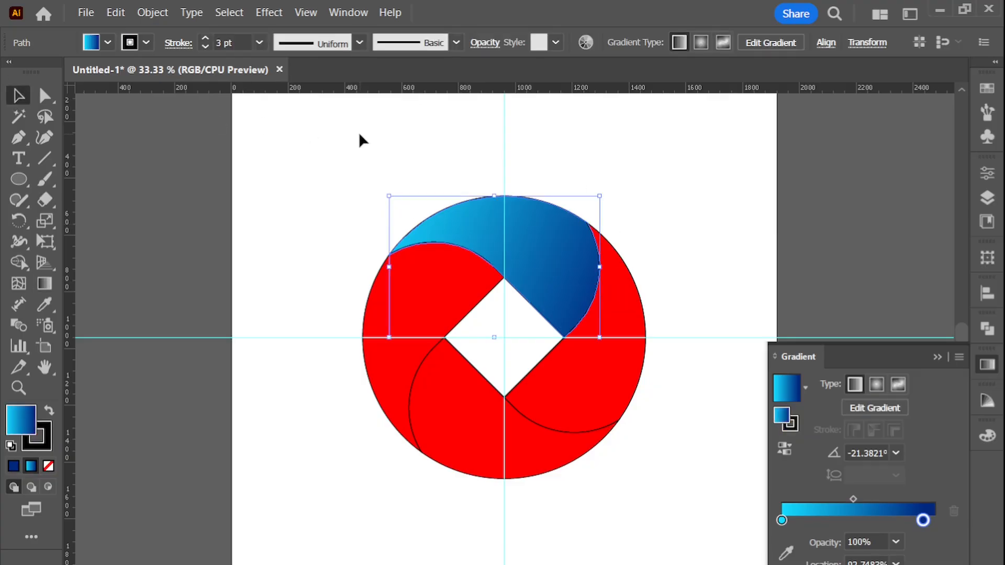
click(359, 140)
Copy the upper blade's blue gradient onto the right-hand blade with the Eyedropper tool
click(620, 294)
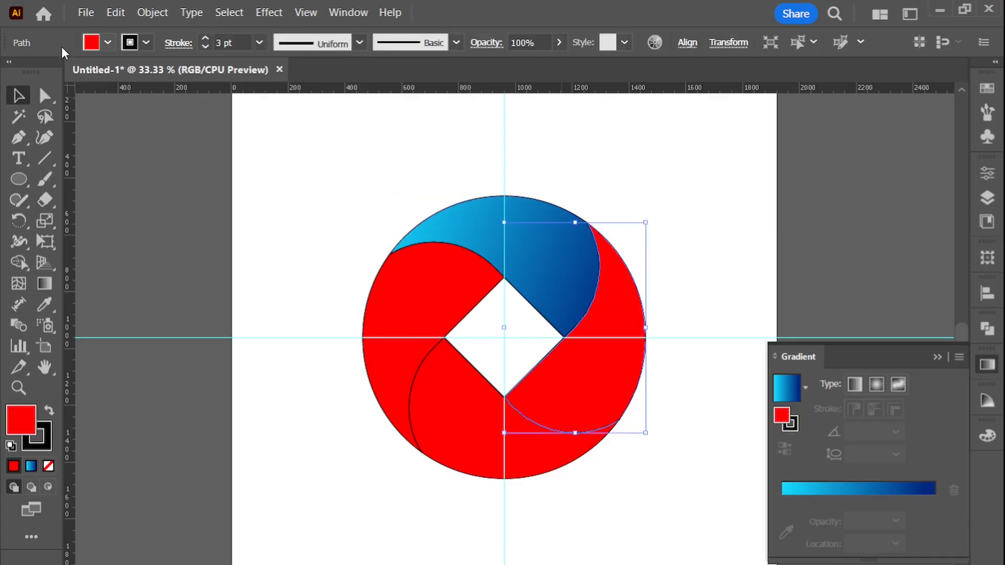
click(45, 304)
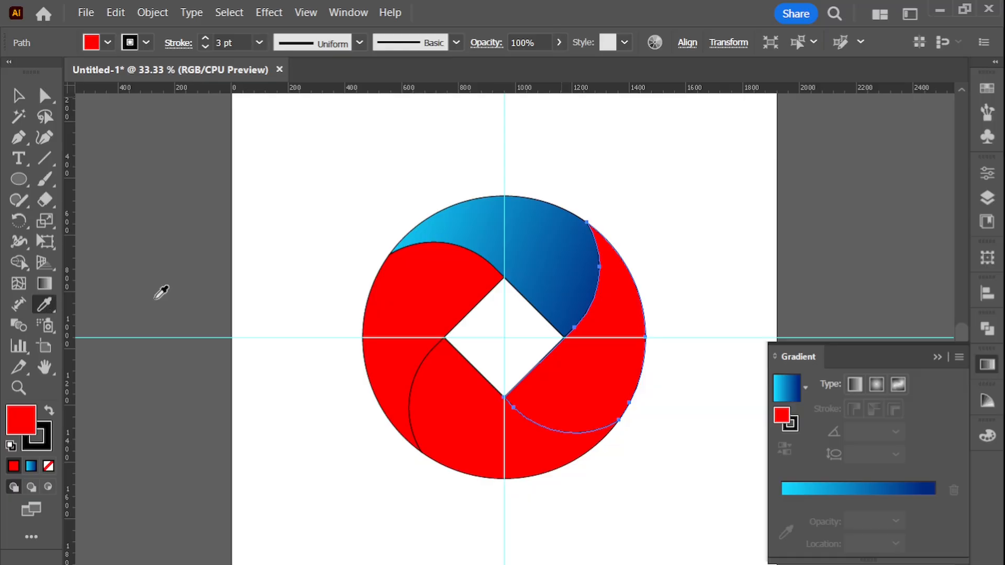
click(527, 221)
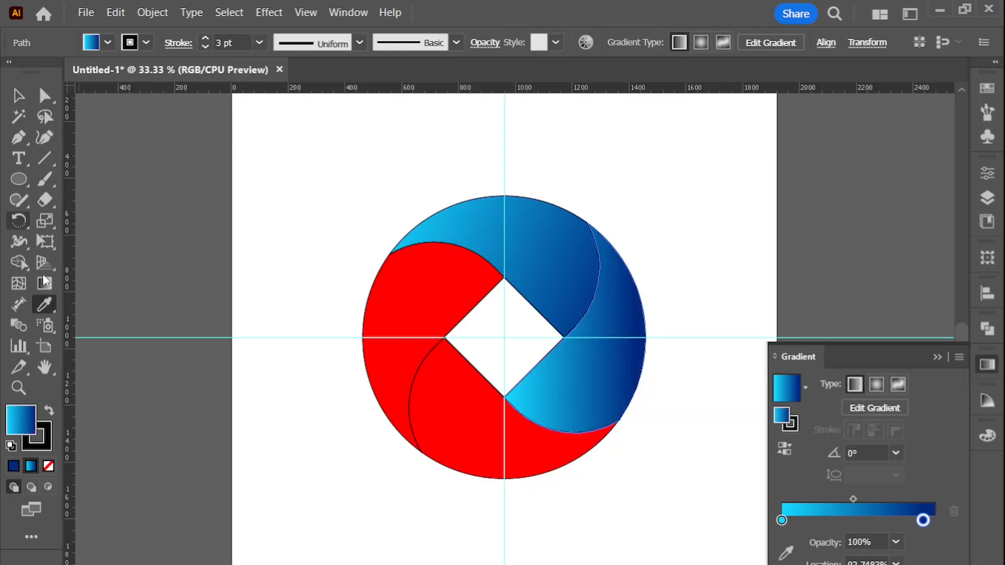
Redirect the right-hand blade's gradient to run from its light upper tip down to its dark lower end, at about -96.4°
click(46, 288)
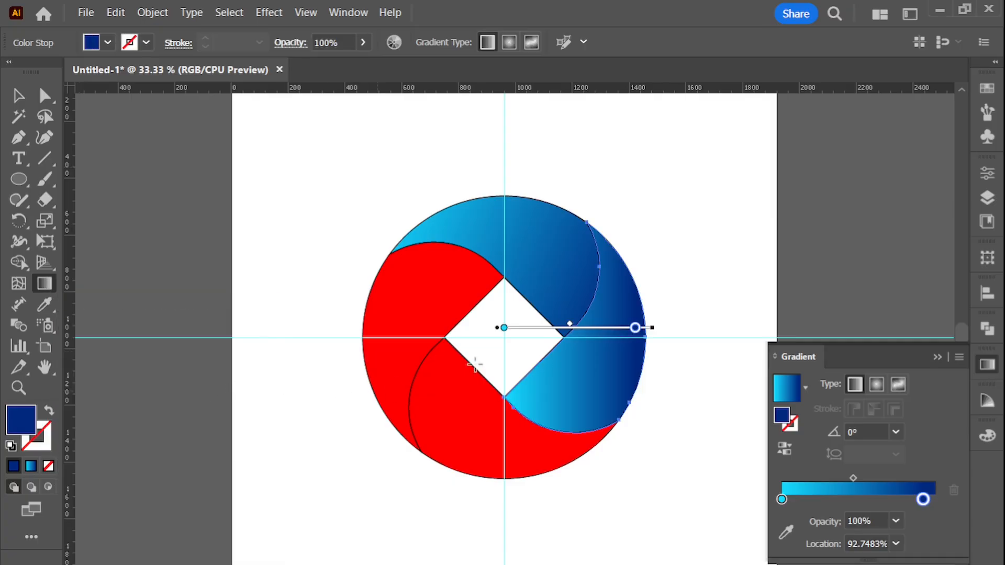
drag(595, 438, 604, 249)
mouse_move(610, 228)
mouse_down()
mouse_move(586, 445)
mouse_move(573, 411)
mouse_move(569, 421)
mouse_up()
click(18, 95)
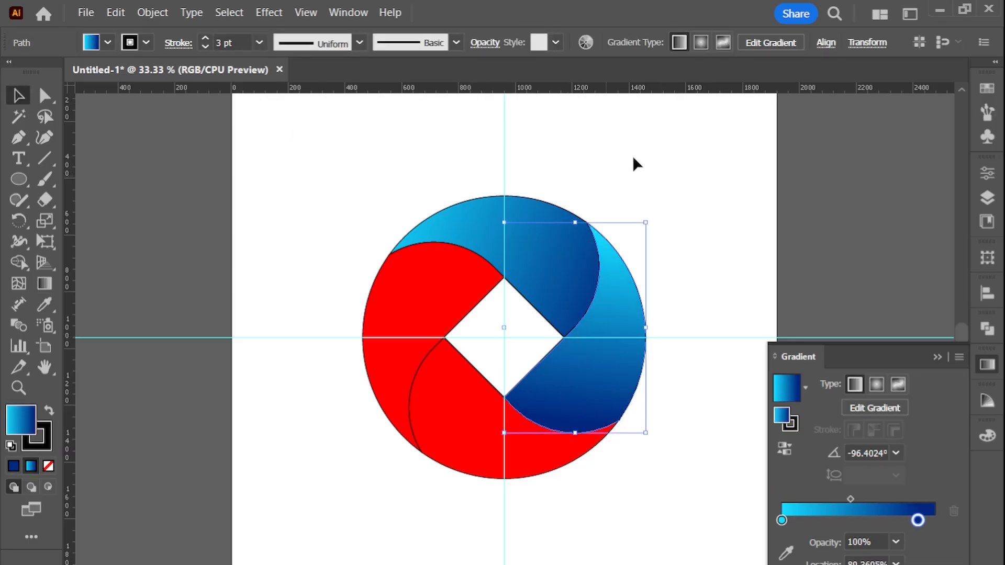
Copy the right-hand blade's gradient onto the lower blade and redirect it from its right tip toward the left, at about 165.1°
click(455, 378)
click(46, 305)
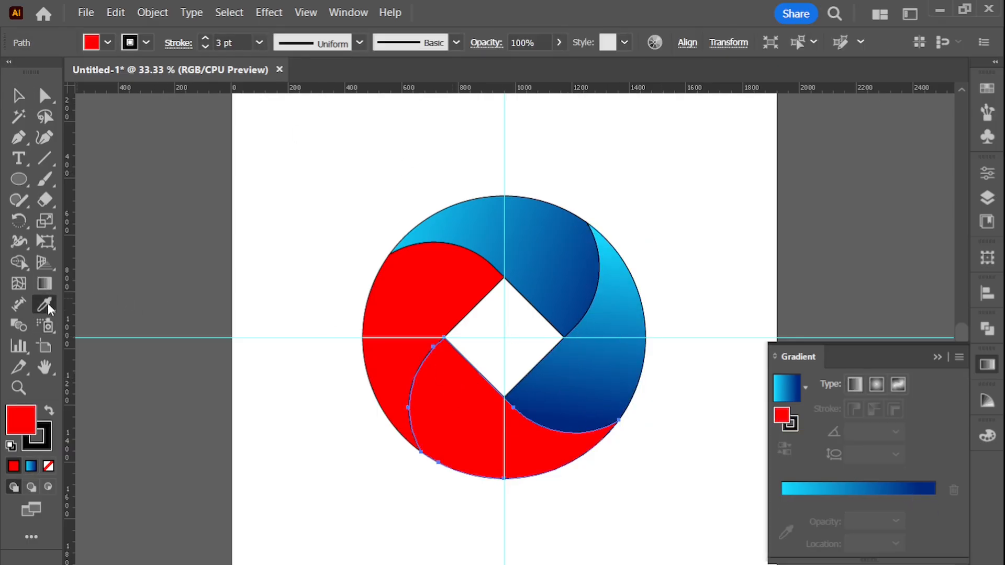
click(619, 313)
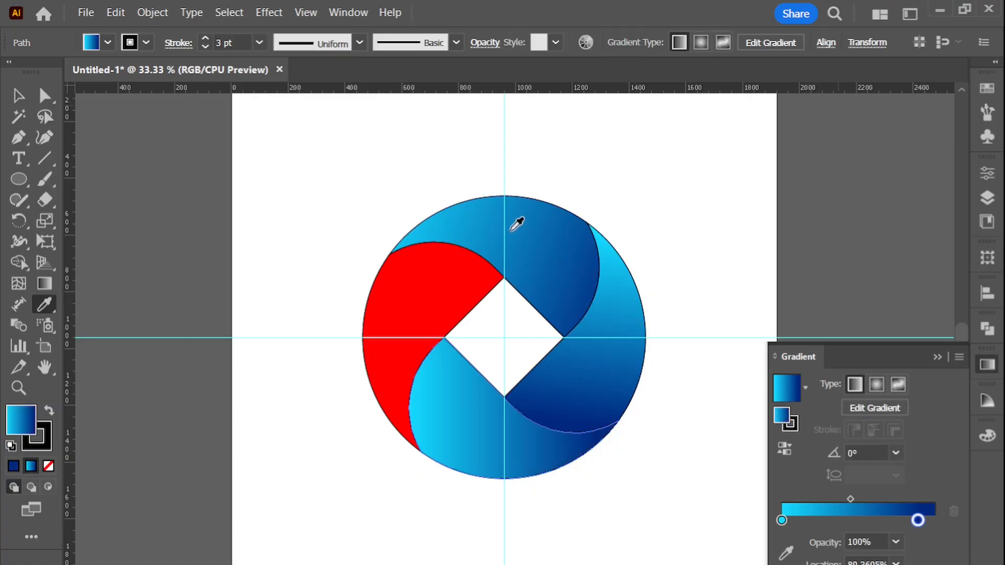
click(48, 290)
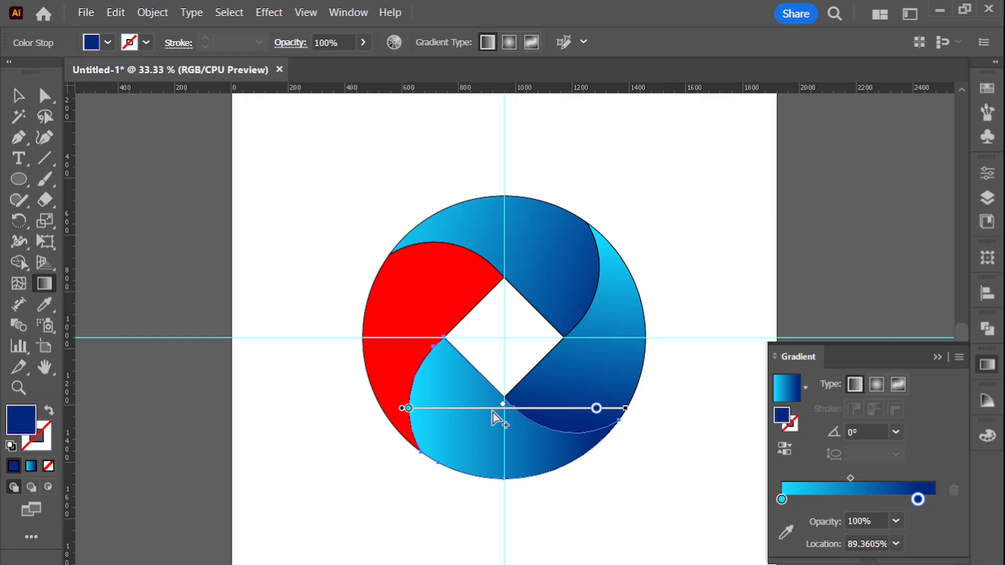
mouse_move(625, 434)
mouse_down()
mouse_move(402, 417)
mouse_move(370, 395)
mouse_move(368, 365)
mouse_move(382, 387)
mouse_up()
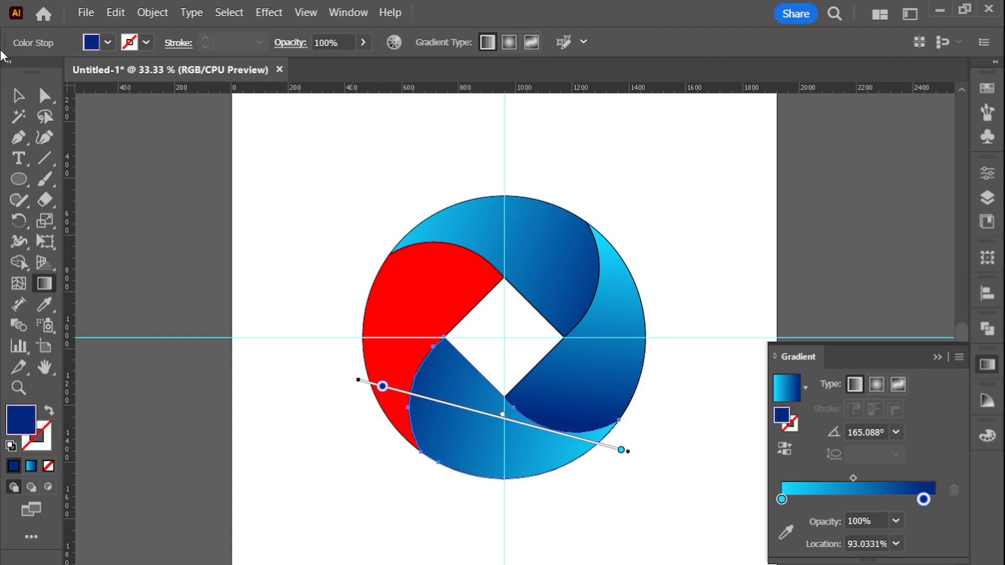
key(v)
click(525, 152)
Copy the right-hand blade's gradient onto the left blade and redirect it from its lower tip upward, at about 76.6°
click(424, 264)
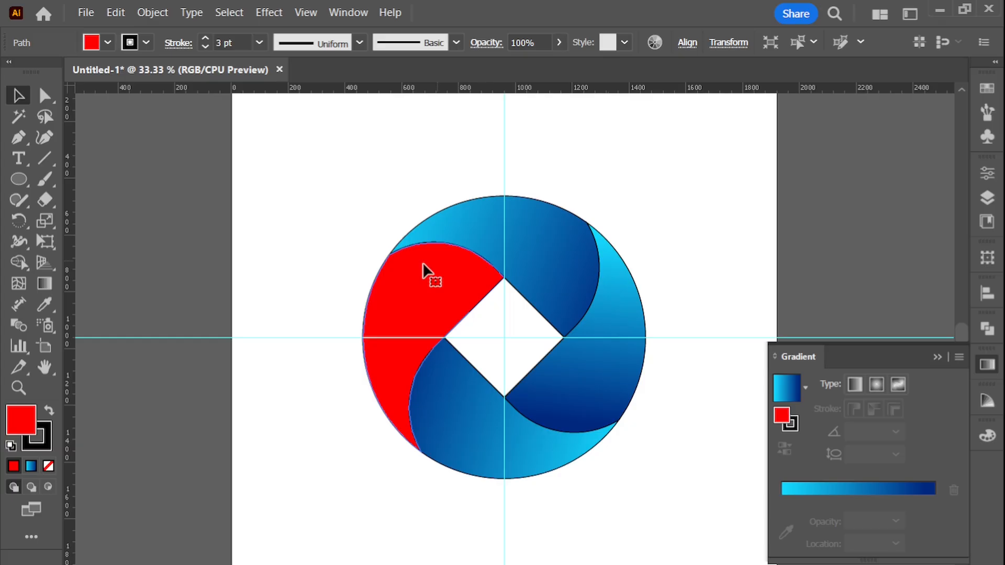
click(45, 304)
click(634, 312)
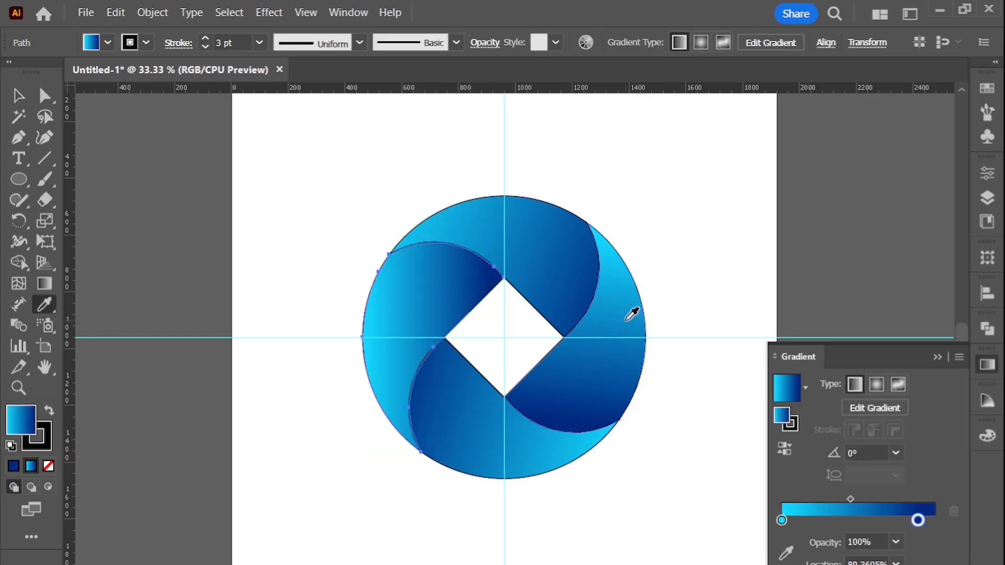
click(50, 287)
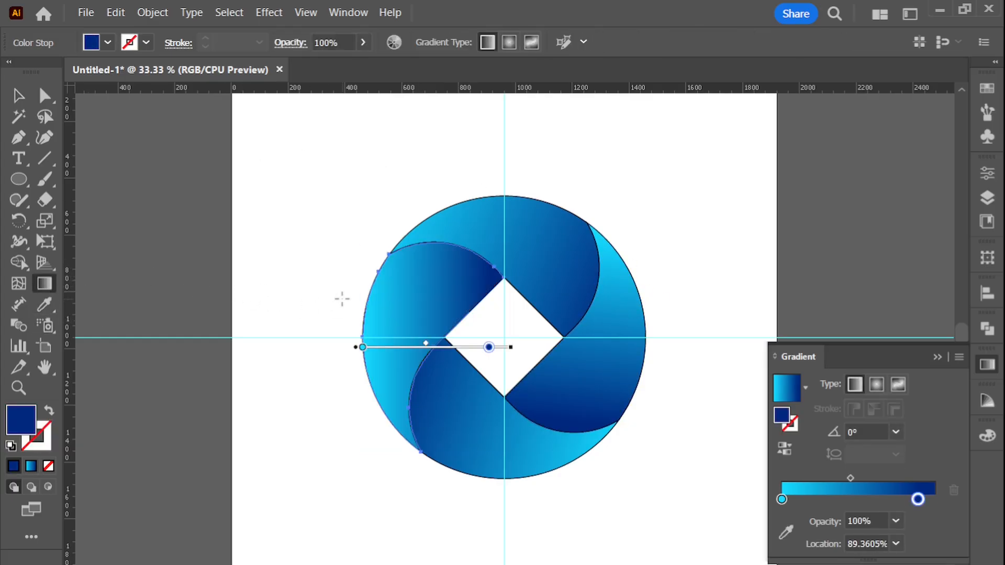
mouse_move(386, 429)
mouse_down()
mouse_move(392, 274)
mouse_move(410, 225)
mouse_move(438, 207)
mouse_move(450, 230)
mouse_up()
click(18, 95)
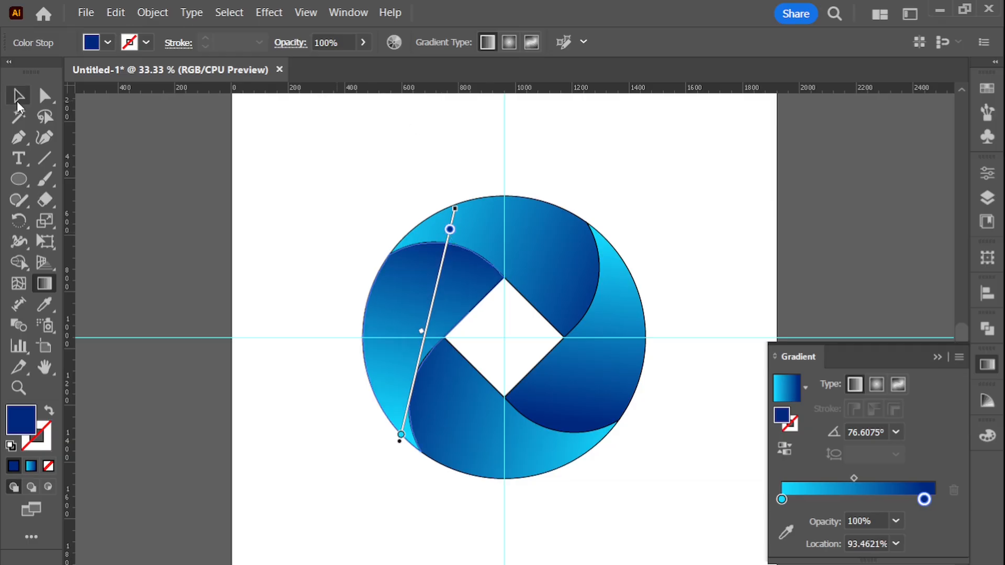
click(644, 175)
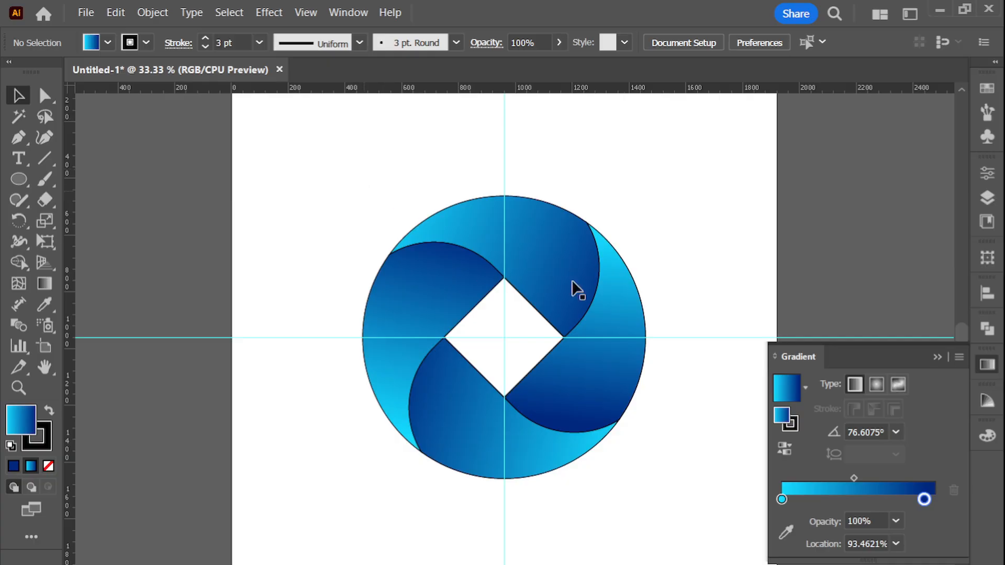
Select all four gradient blades together and cut them from the artboard
click(469, 228)
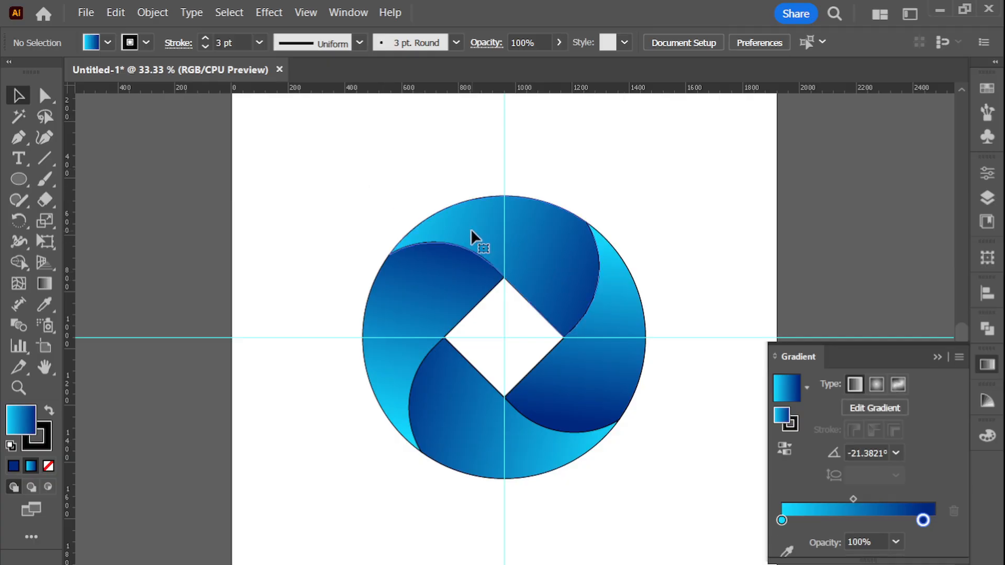
shift+click(620, 303)
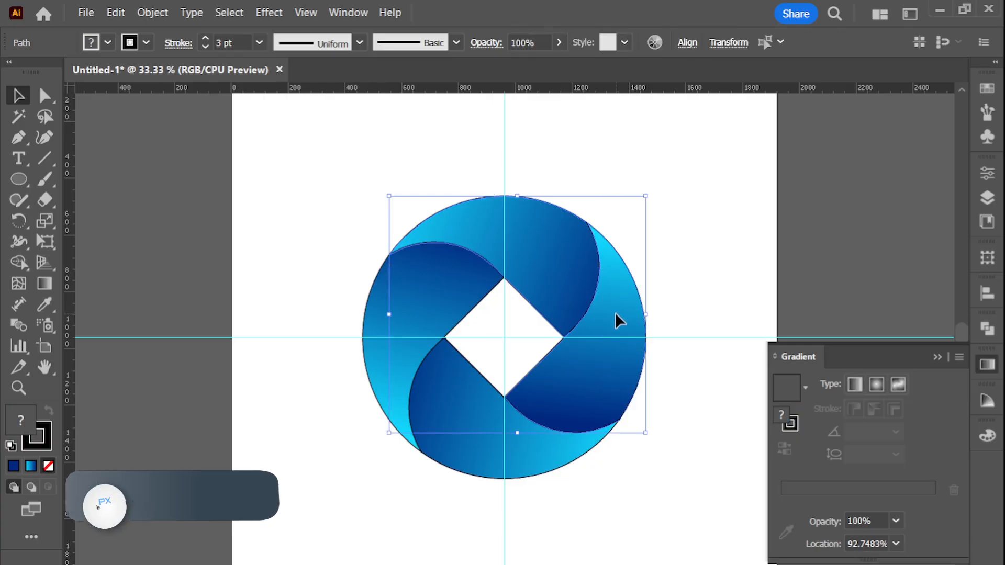
shift+click(478, 450)
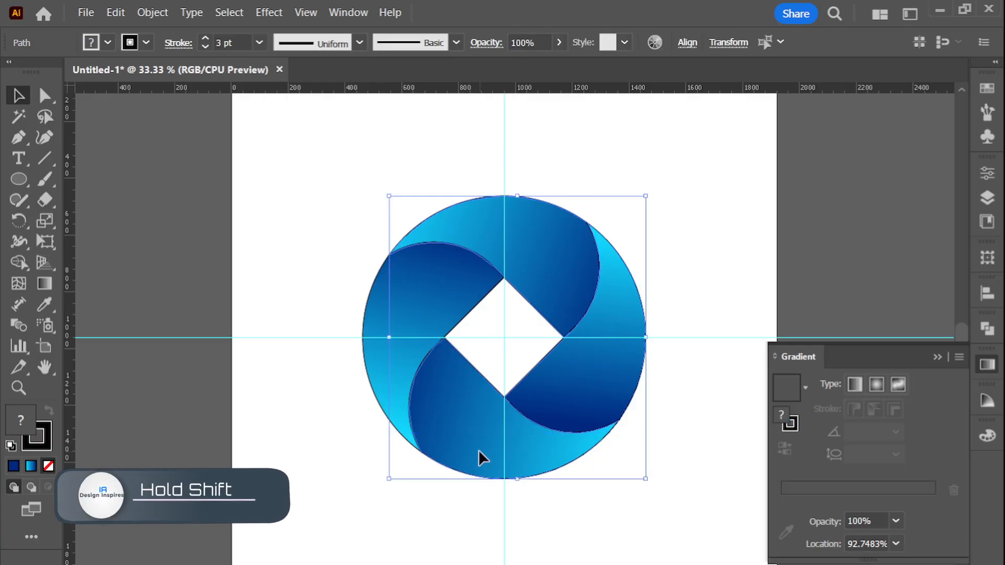
shift+click(382, 363)
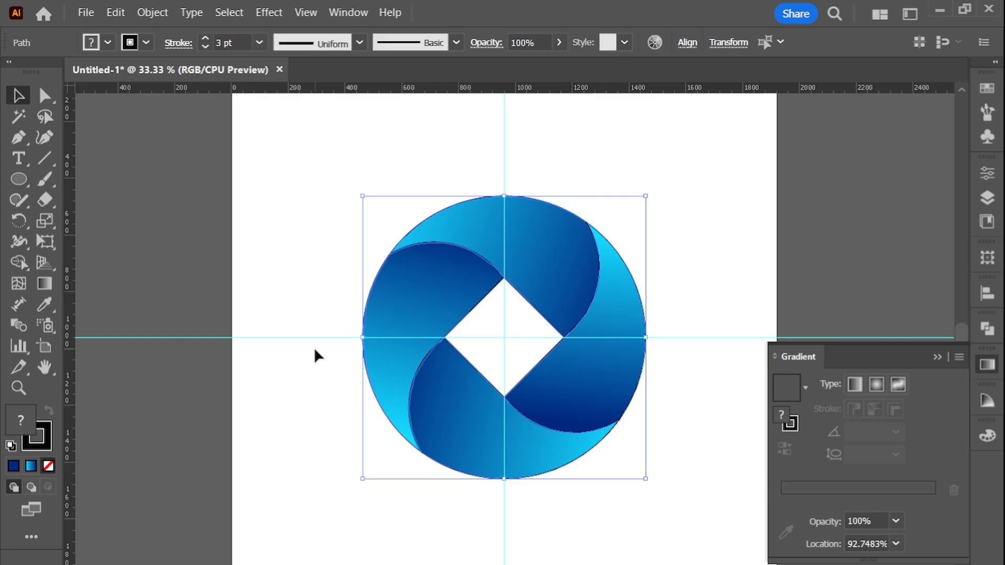
key(ctrl+x)
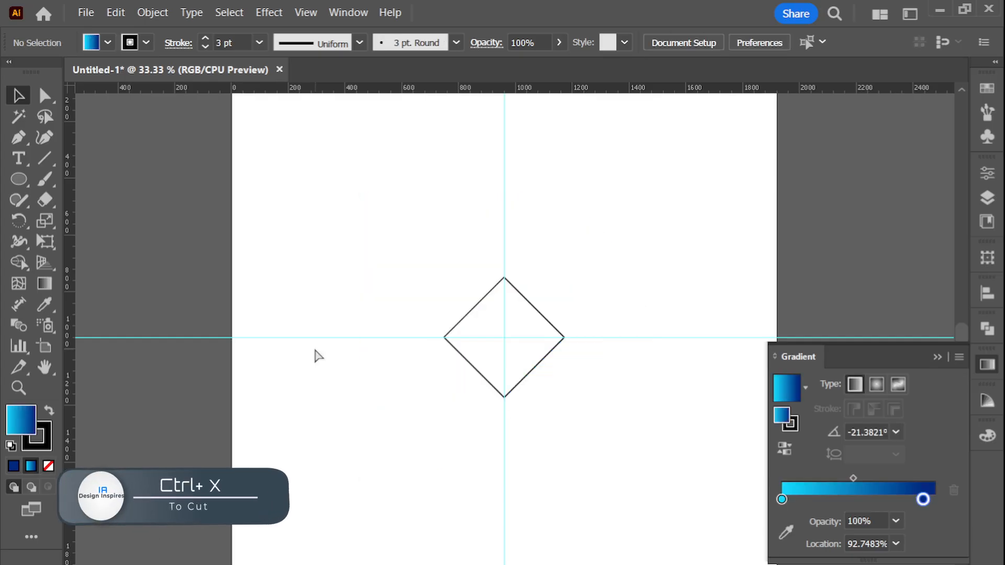
Delete the leftover diamond outline at the centre and paste the cut blades back in front at their original position
drag(445, 287, 483, 310)
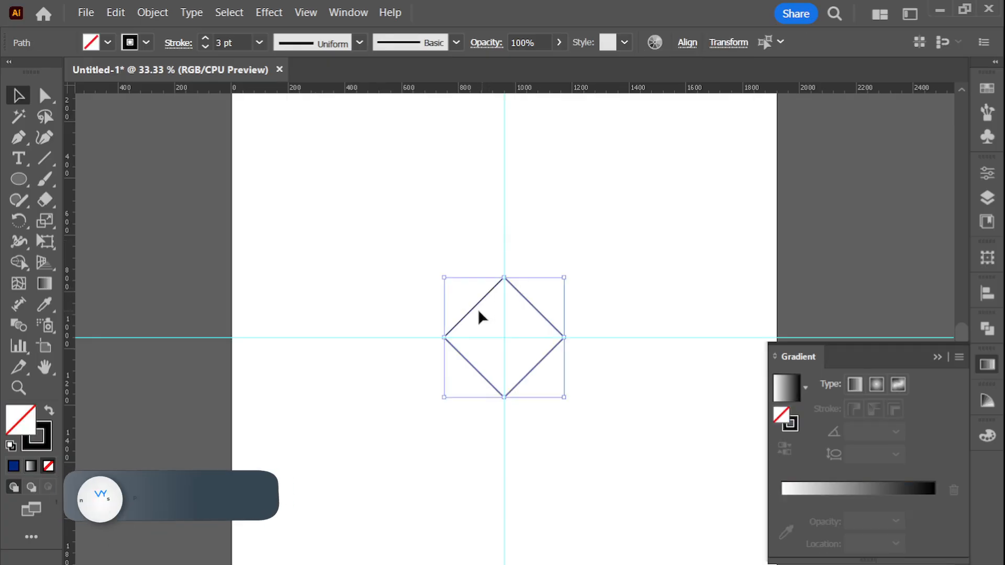
key(Delete)
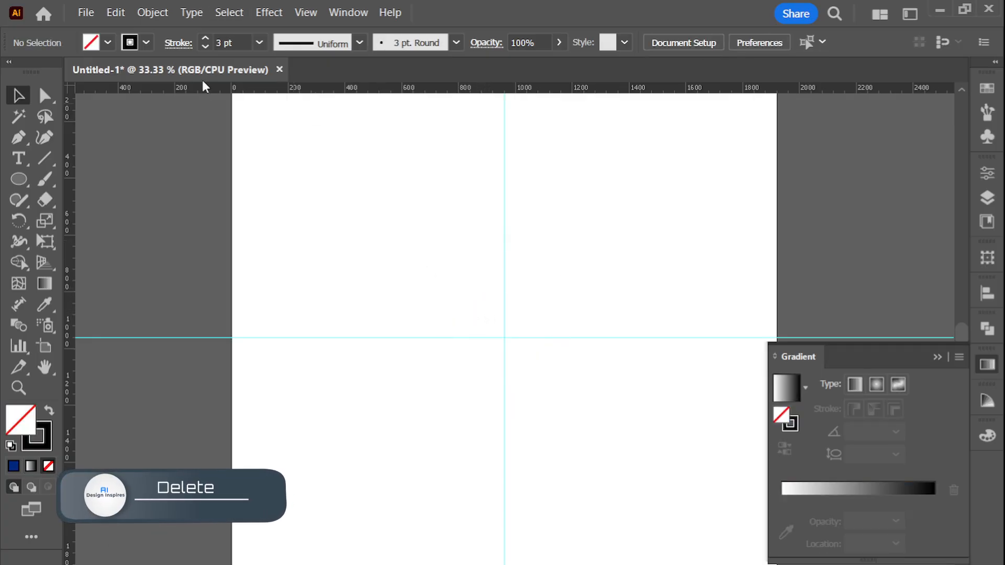
click(116, 12)
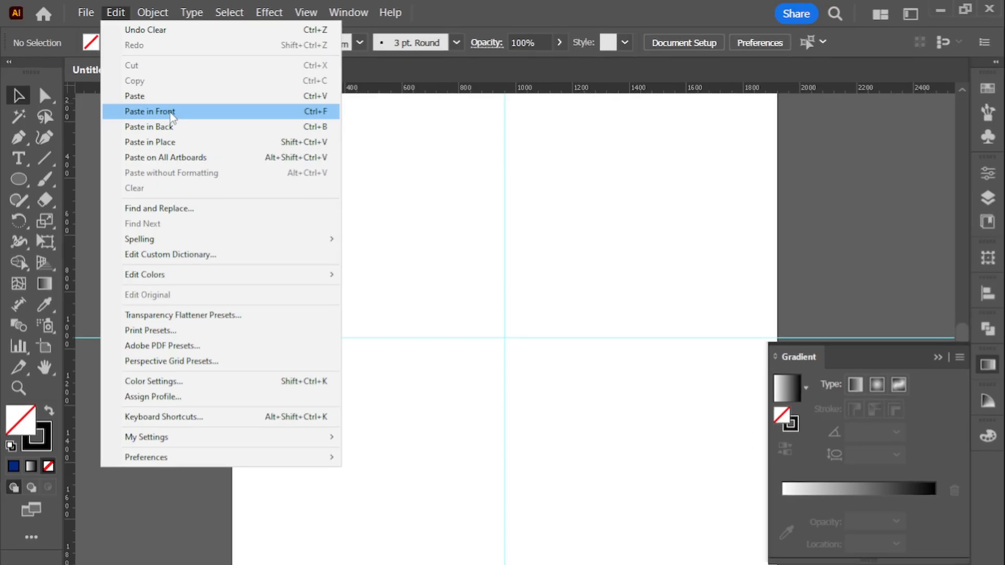
click(171, 112)
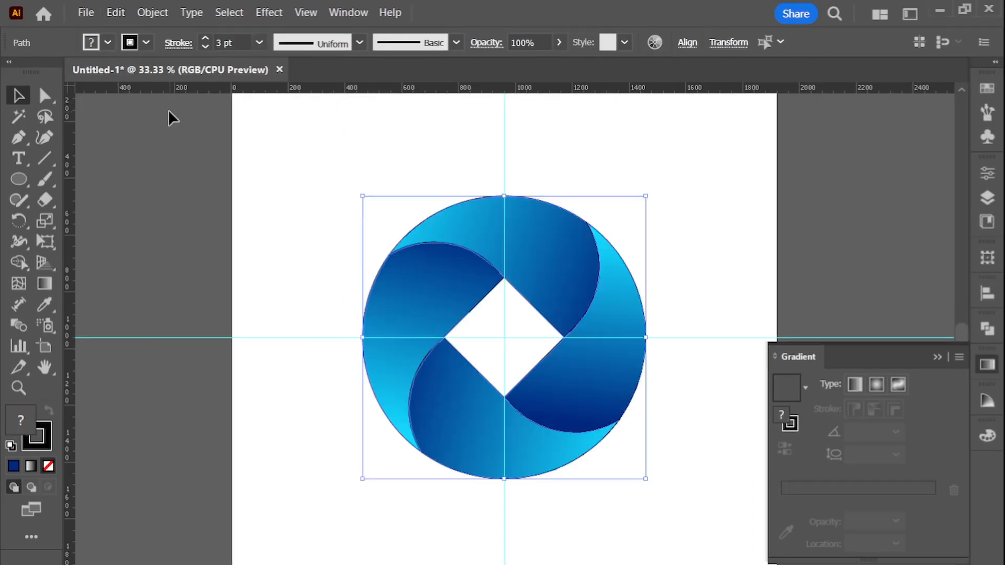
Select all four blades and set their stroke weight to 0 to remove the black outlines
click(425, 291)
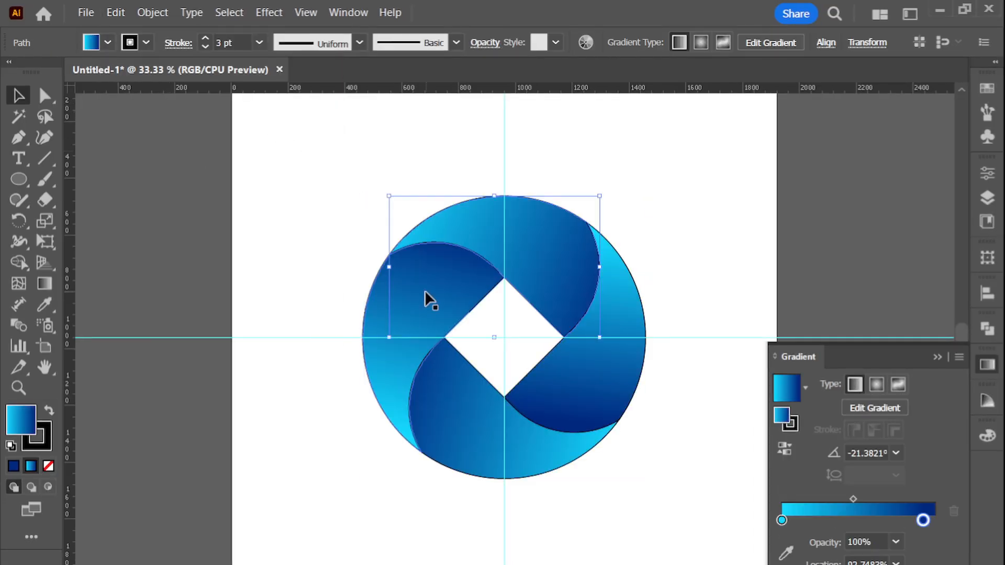
shift+click(428, 281)
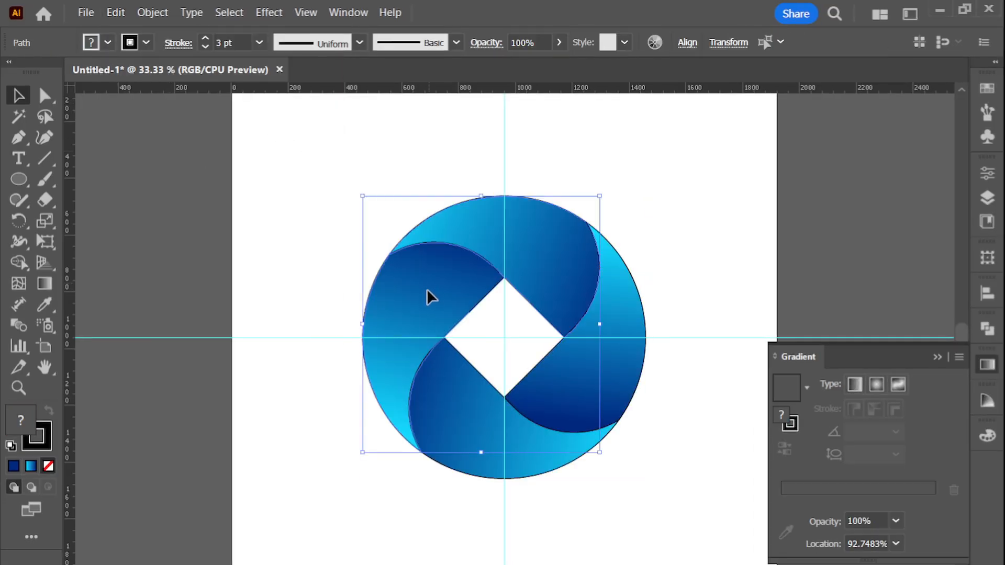
shift+click(480, 416)
shift+click(605, 347)
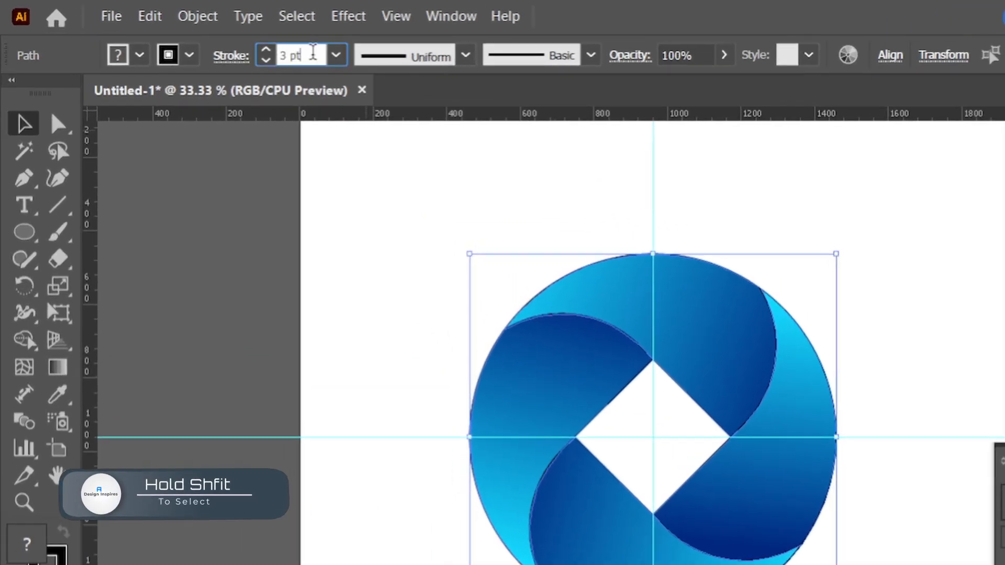
click(238, 42)
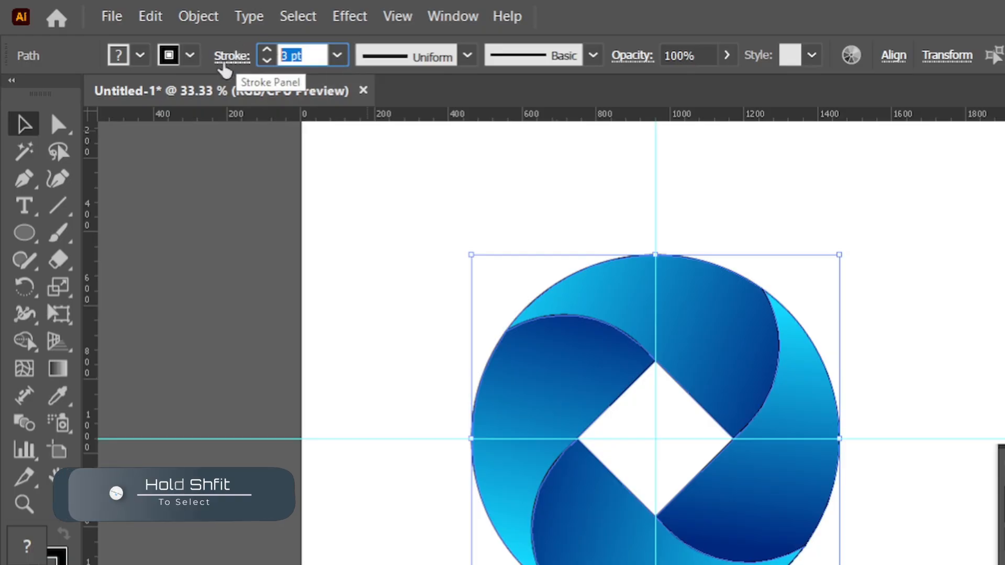
text(0)
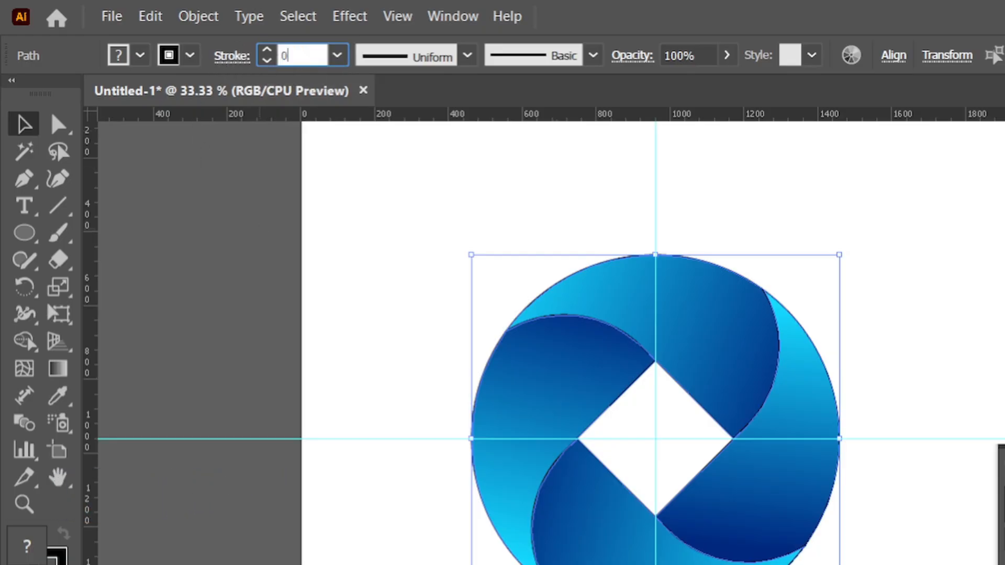
scroll(829, 382, down, 1)
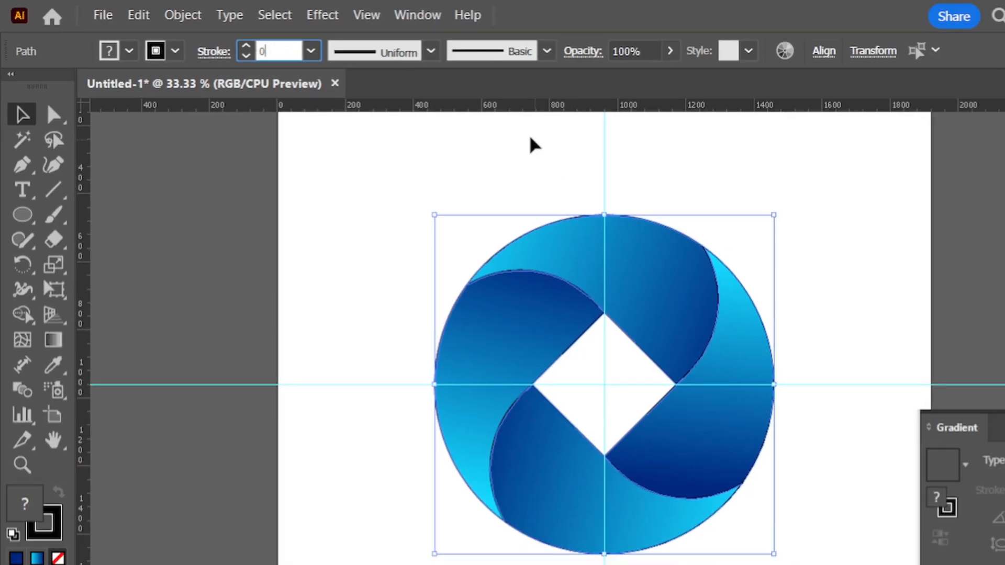
key(Return)
click(446, 126)
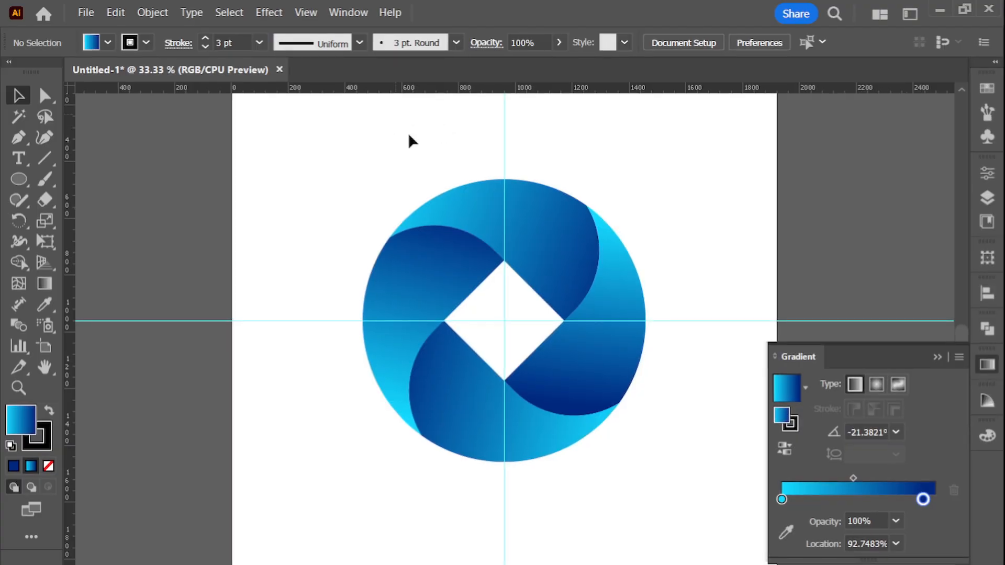
Delete the vertical and horizontal centre guides and put away the gradient settings
scroll(504, 184, up, 1)
drag(486, 137, 522, 152)
key(Delete)
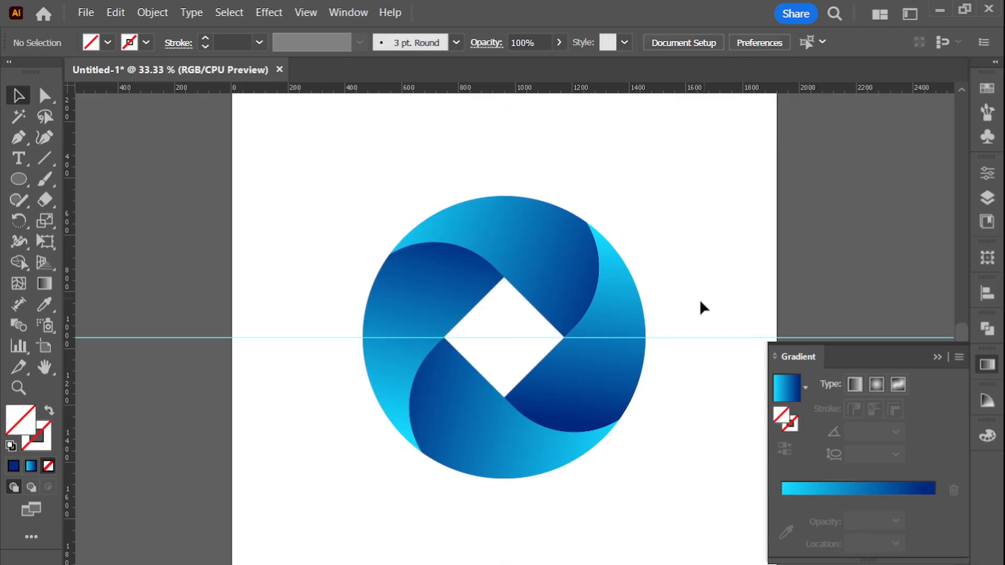
drag(711, 359, 712, 358)
key(Delete)
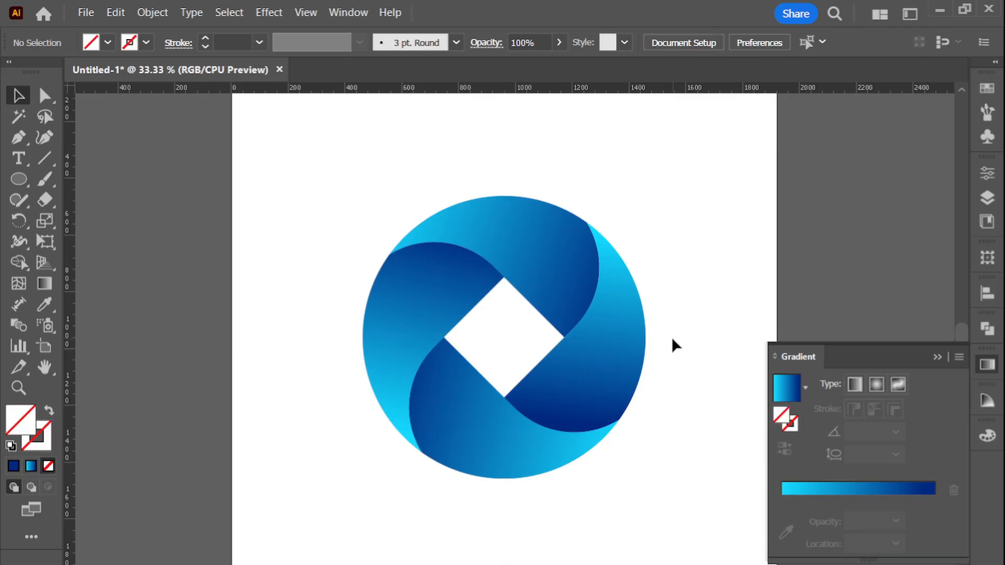
click(940, 356)
scroll(610, 347, up, 2)
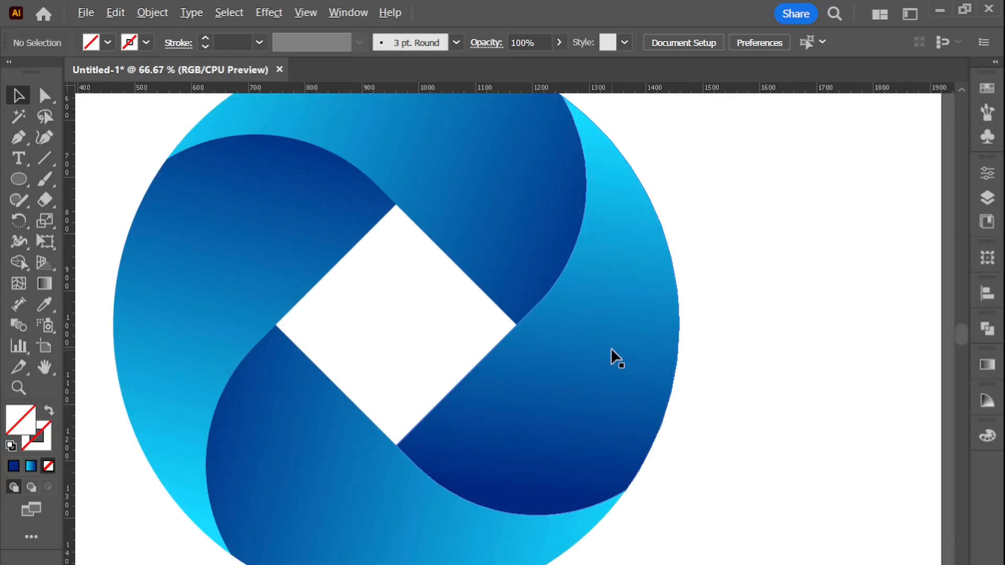
scroll(611, 347, down, 1)
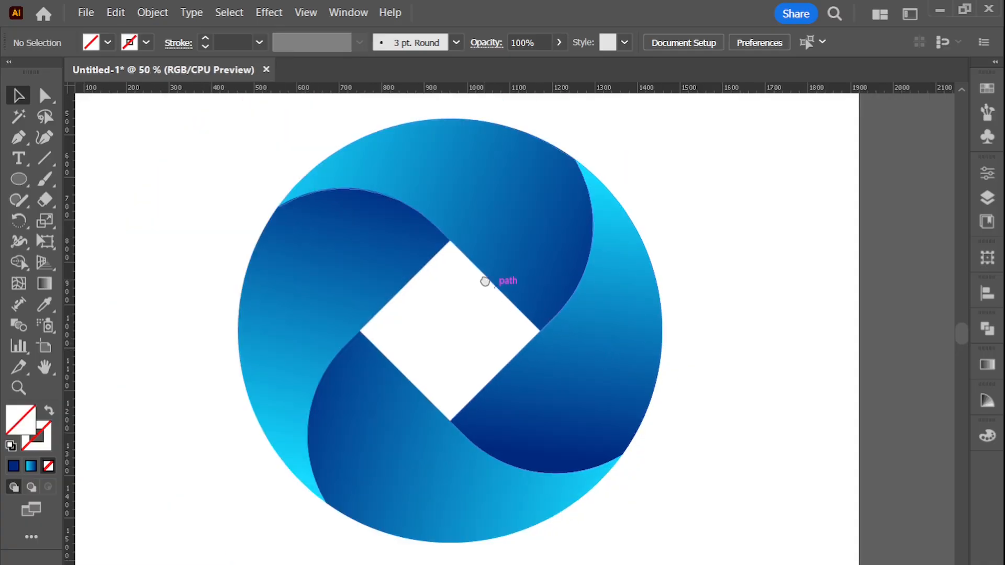
drag(484, 281, 535, 278)
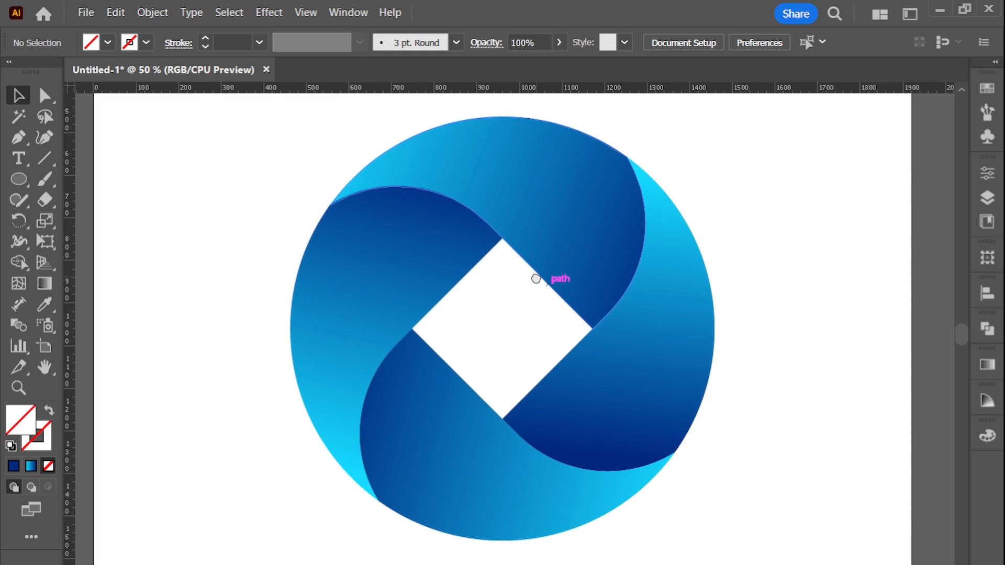